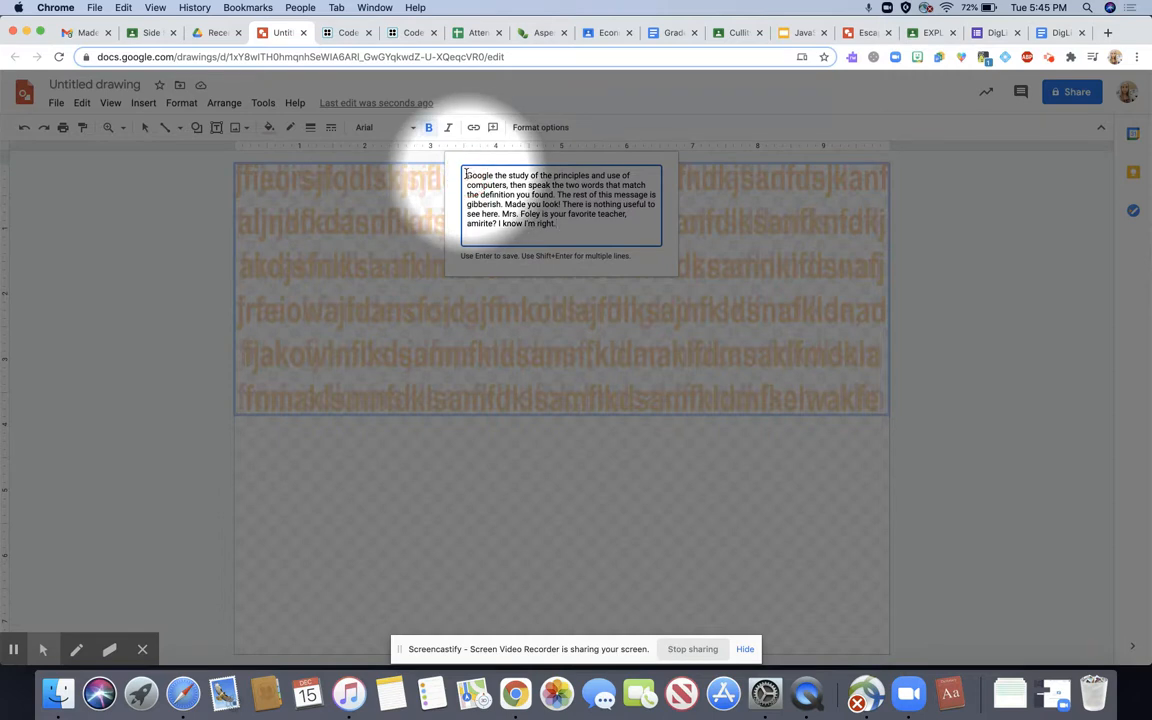
# Save the message as word art, place it below the gibberish text and enlarge it.
pyautogui.moveTo(465, 175); pyautogui.dragTo(556, 195)
pyautogui.hotkey('ctrl', 'c')
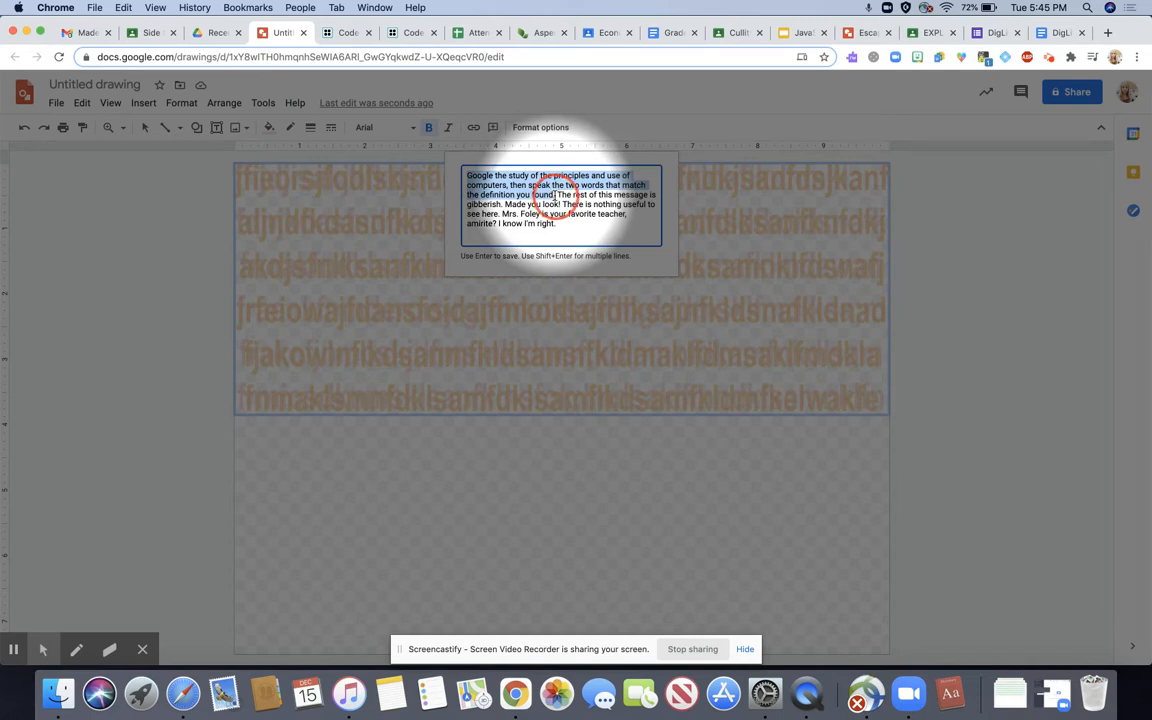
pyautogui.press('Return')
pyautogui.hotkey('ctrl', 'v')
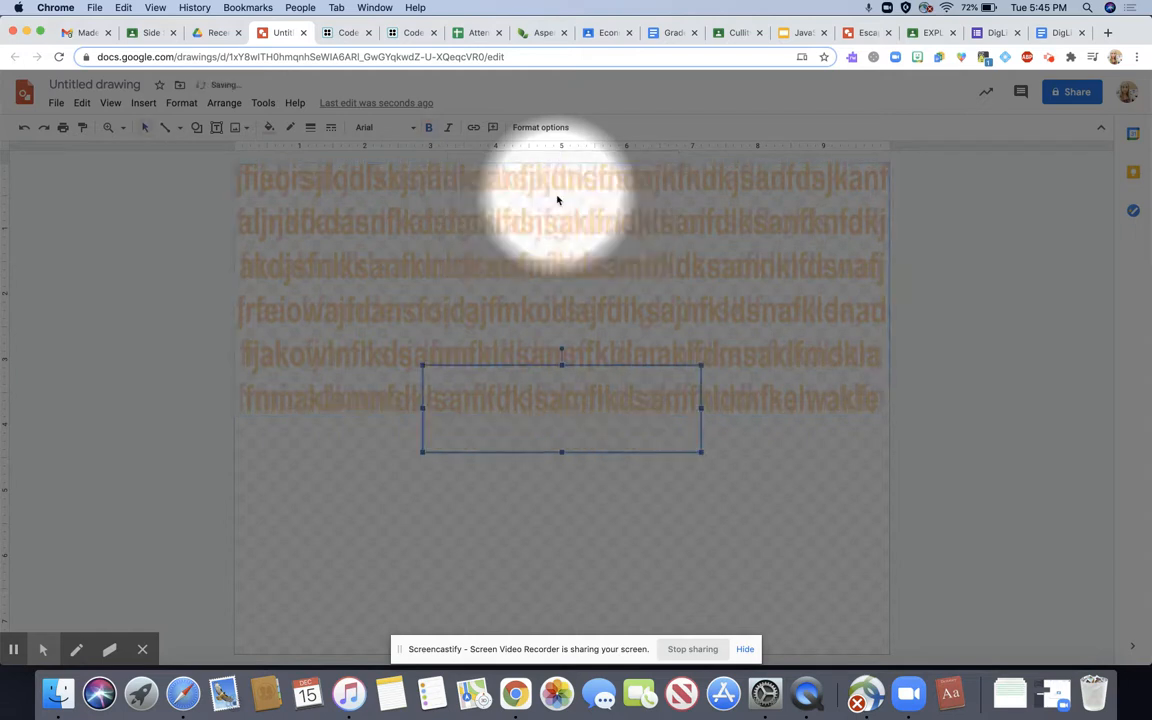
pyautogui.moveTo(626, 431); pyautogui.dragTo(602, 514)
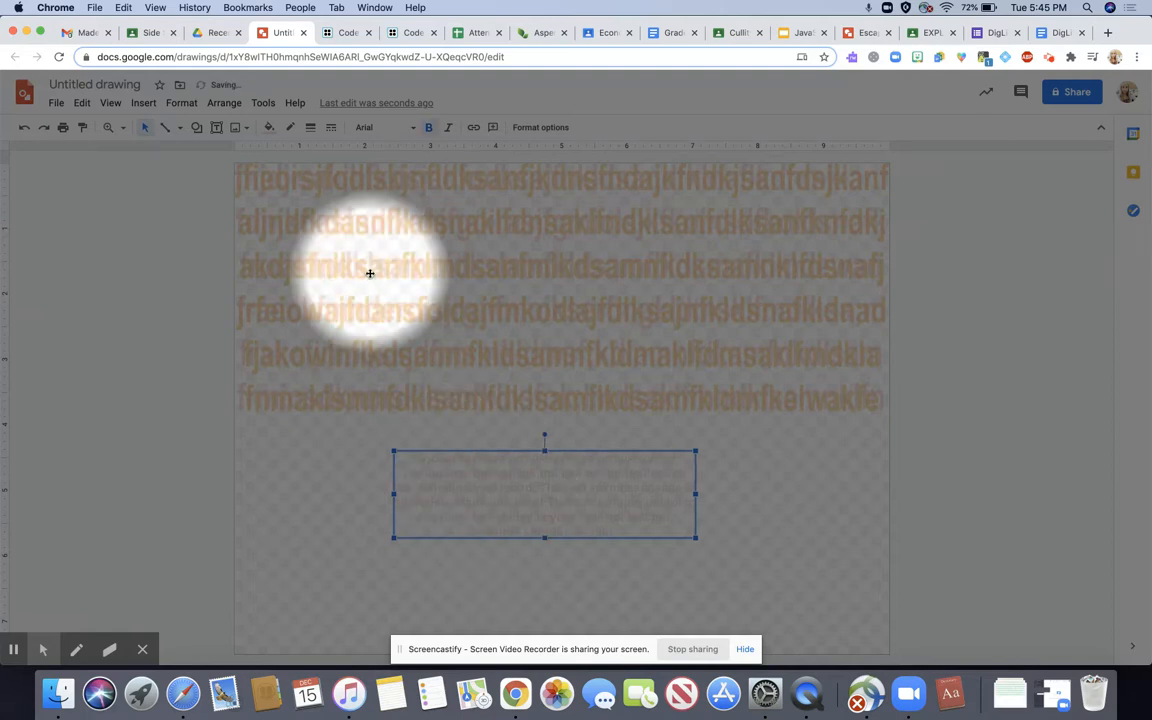
pyautogui.moveTo(393, 451); pyautogui.dragTo(314, 426)
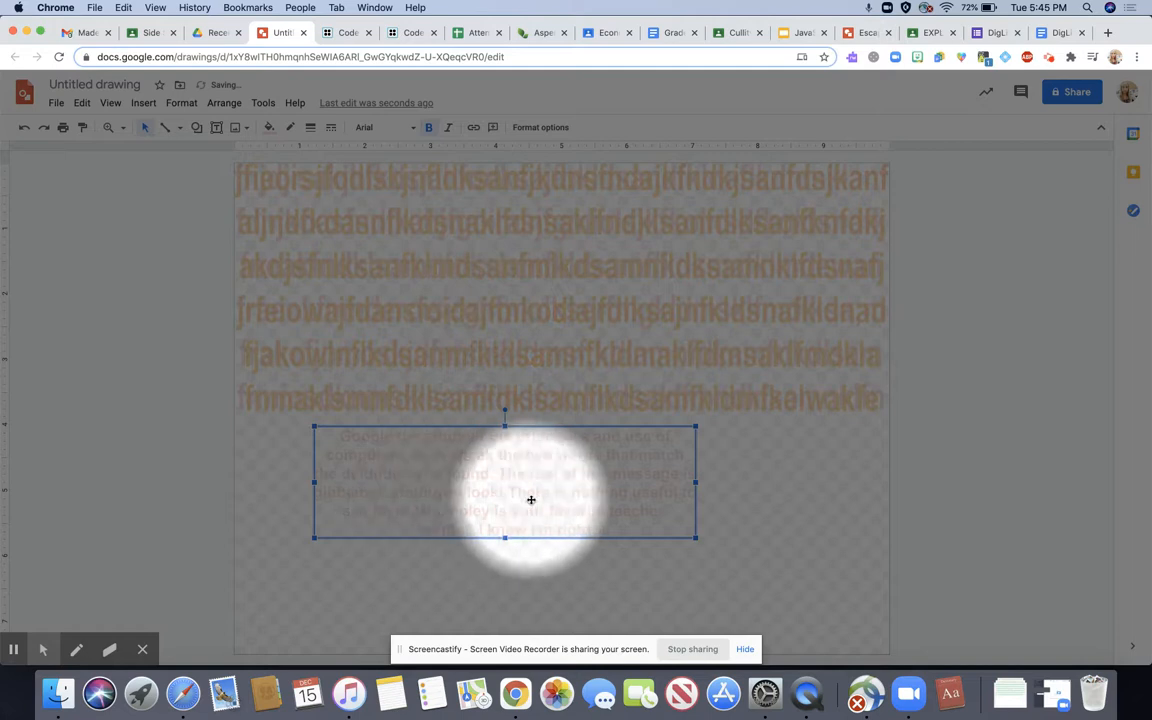
# Fill the message word art with the custom colour #00fff27a.
pyautogui.click(268, 127)
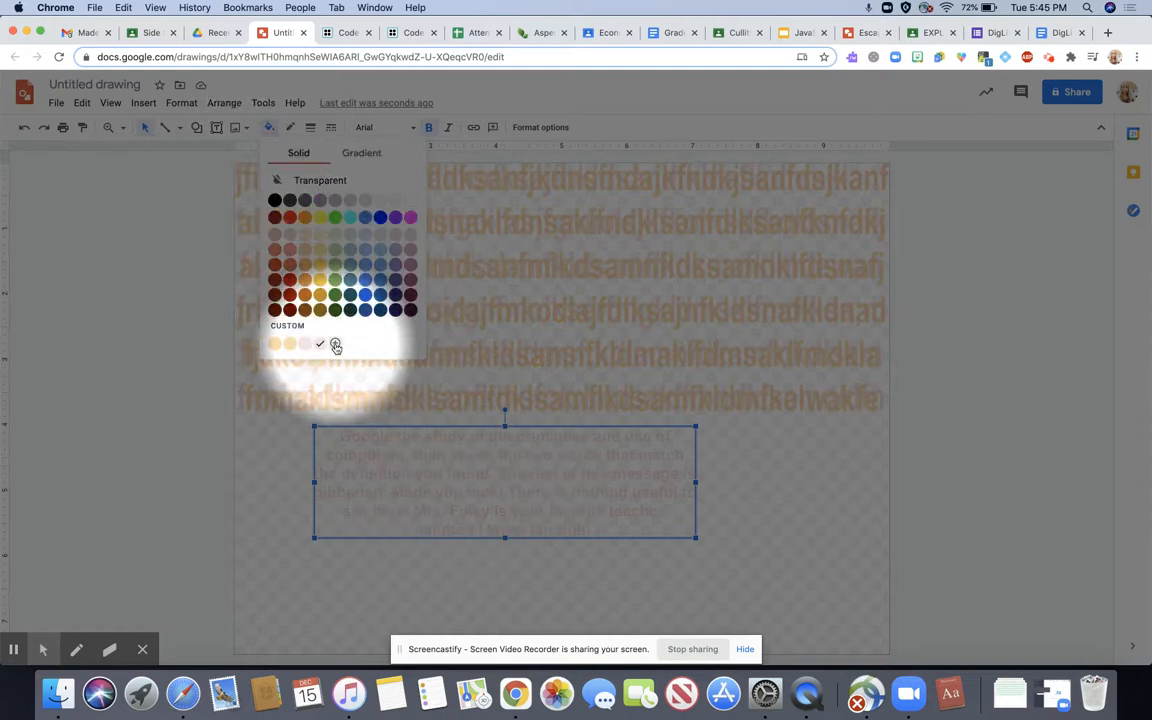
pyautogui.click(335, 345)
pyautogui.click(575, 253)
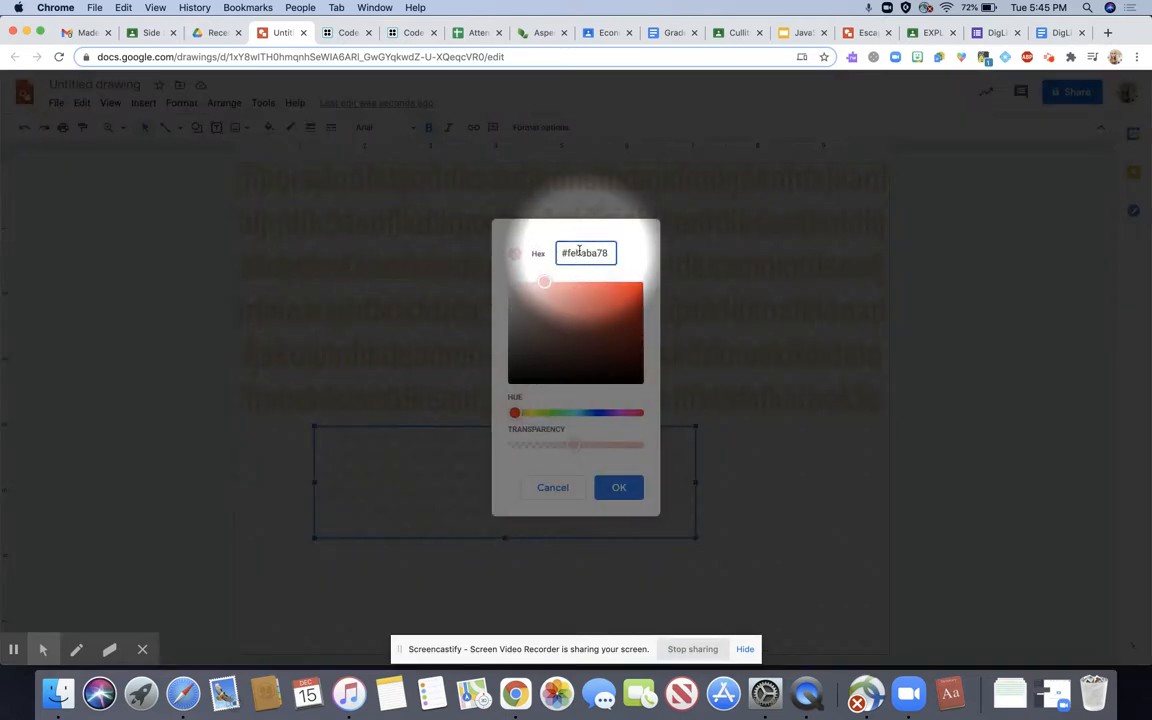
pyautogui.moveTo(565, 253); pyautogui.dragTo(646, 262)
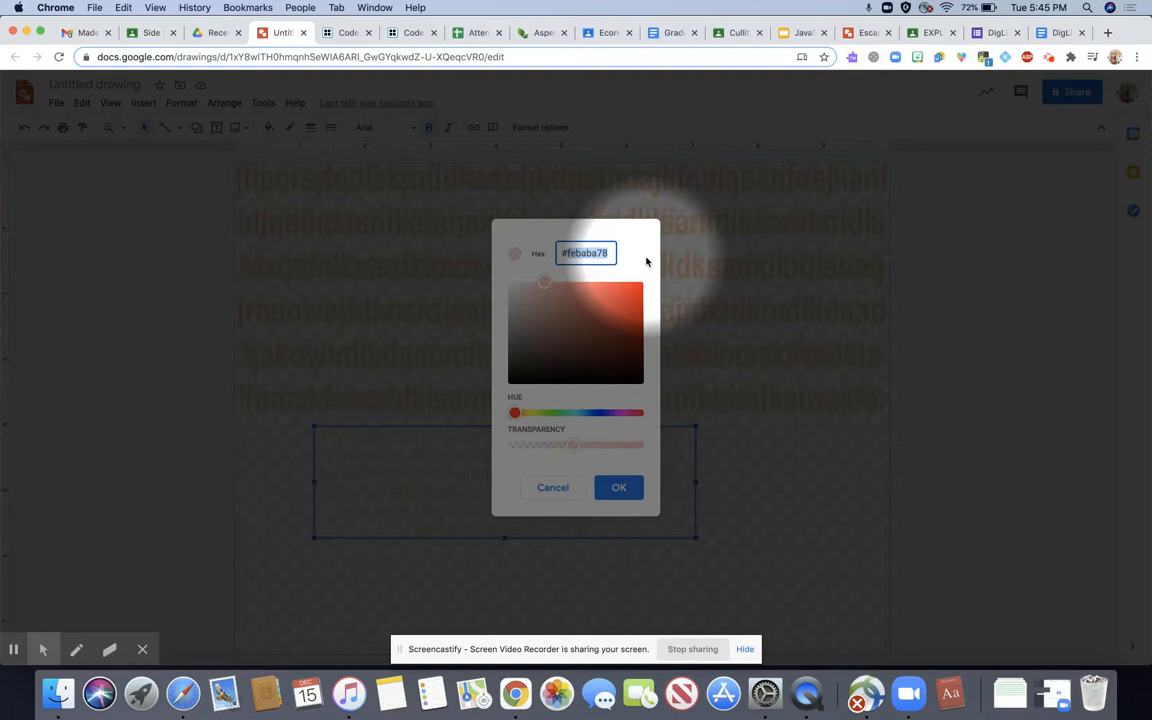
pyautogui.write('#00fff27a')
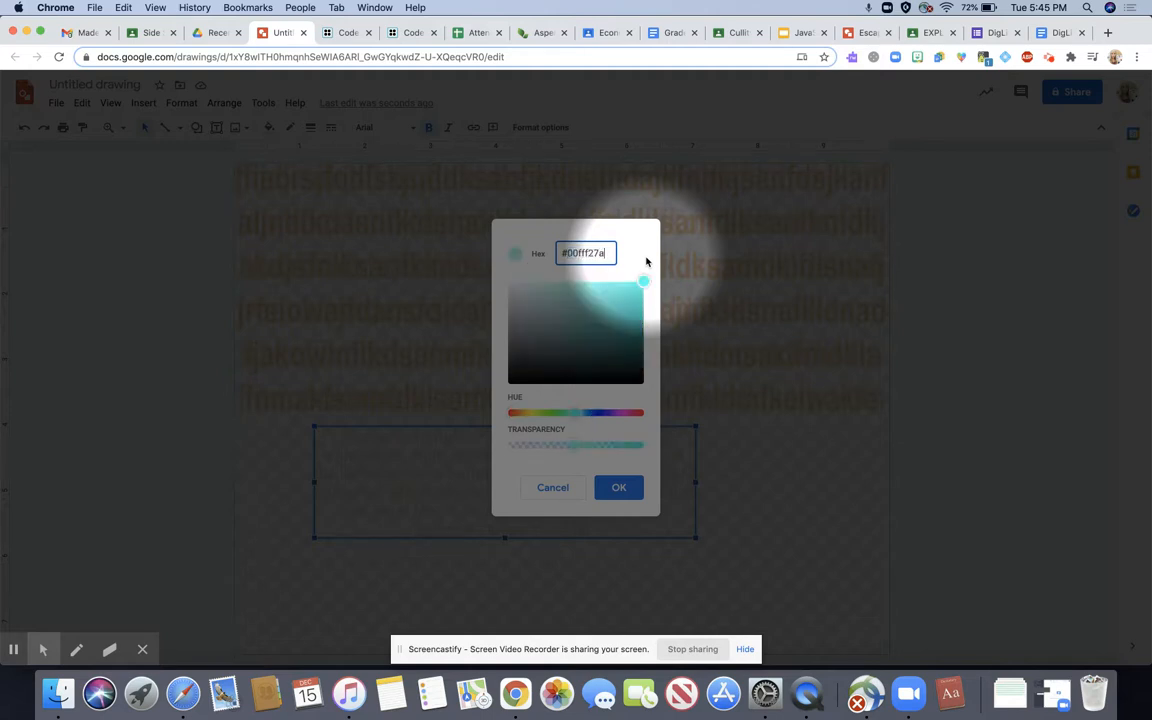
pyautogui.click(618, 488)
# Overlay the message word art on the gibberish text and resize it to cover the same area with its lines aligned.
pyautogui.click(527, 497)
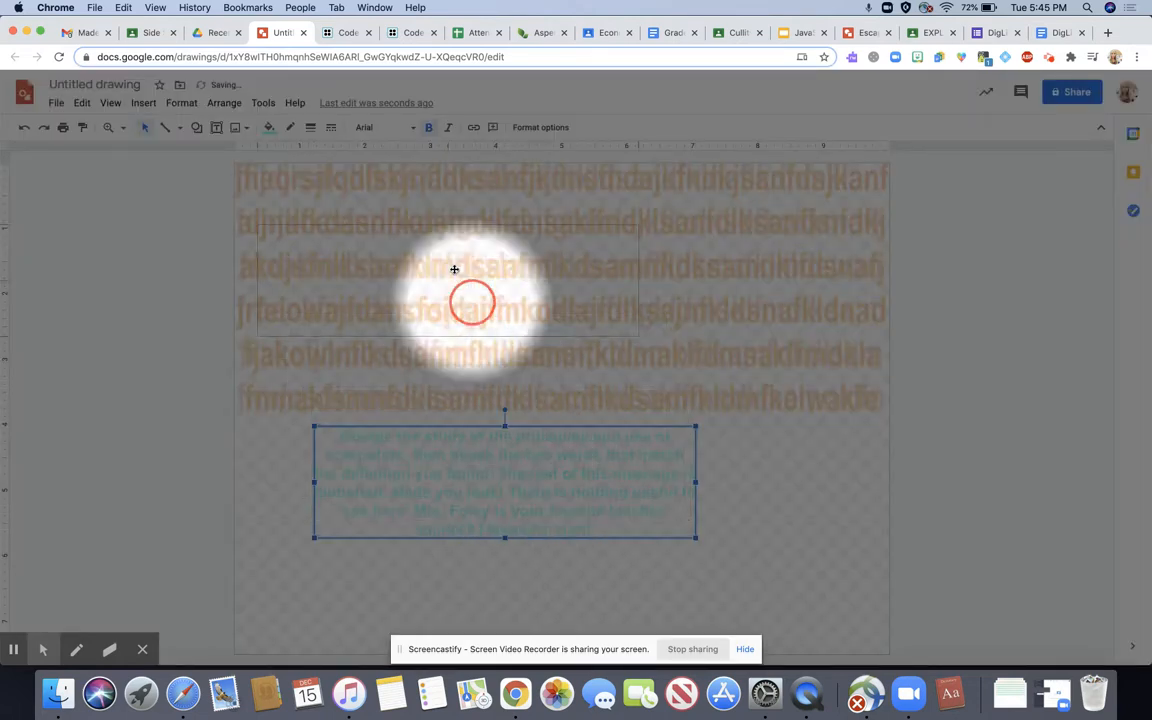
pyautogui.moveTo(454, 269); pyautogui.dragTo(435, 205)
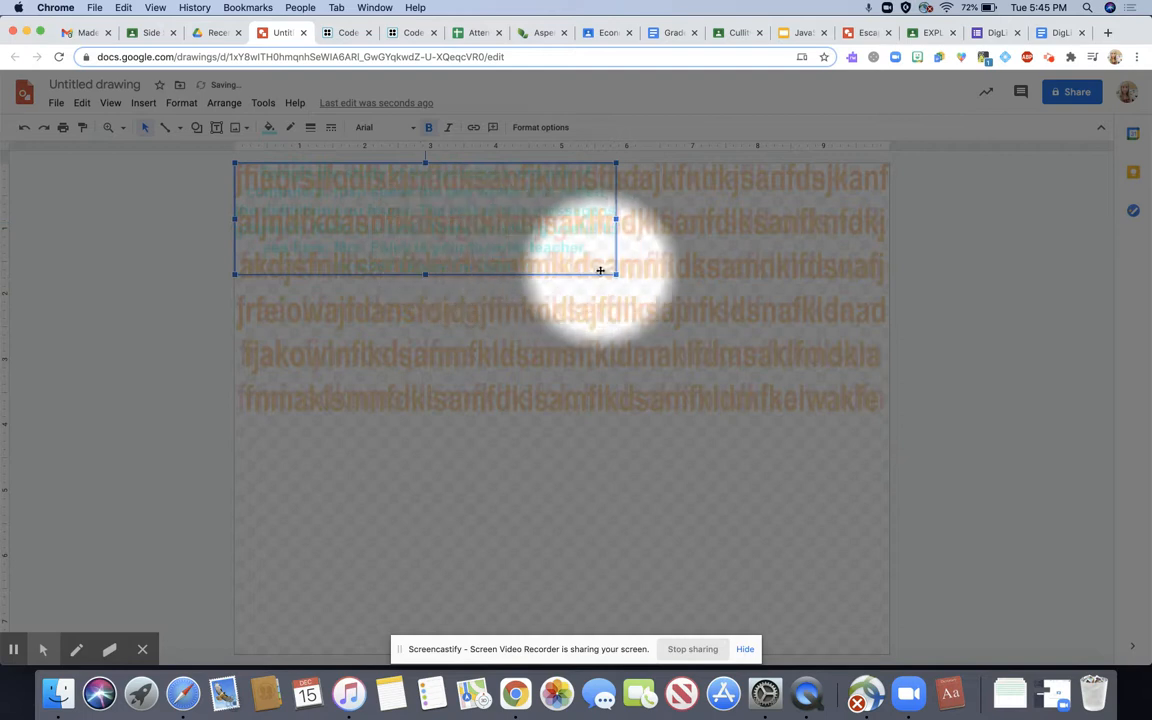
pyautogui.moveTo(616, 274); pyautogui.dragTo(889, 411)
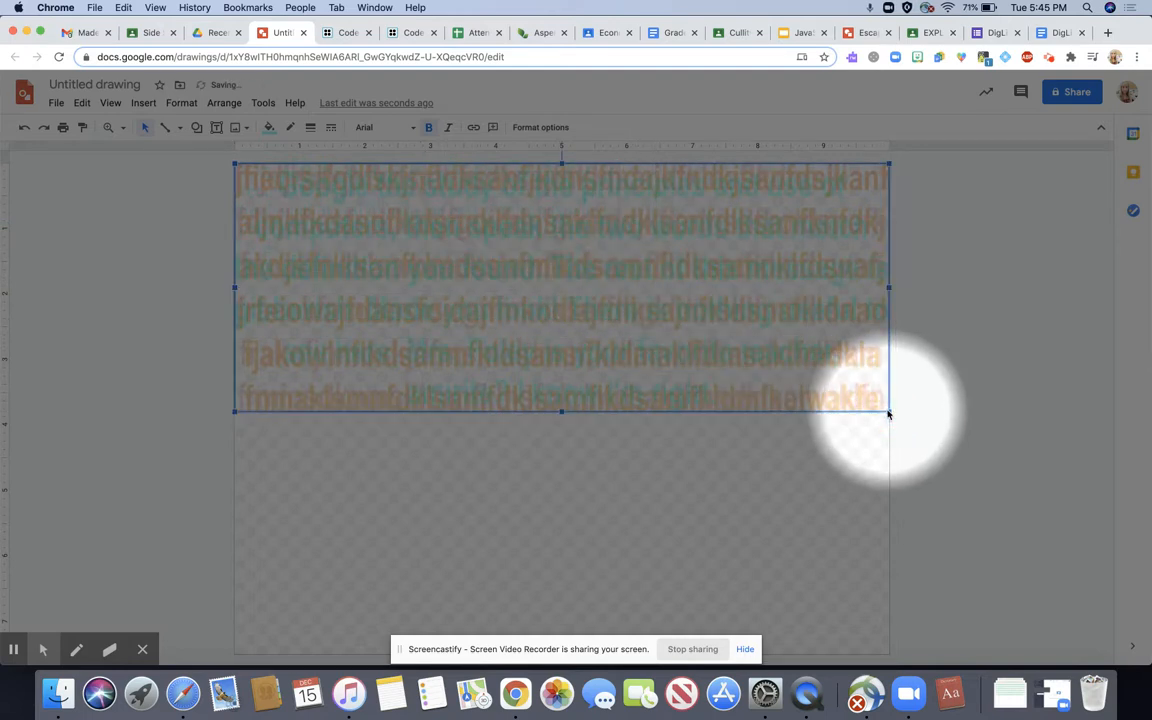
pyautogui.moveTo(598, 362); pyautogui.dragTo(598, 356)
pyautogui.moveTo(561, 404); pyautogui.dragTo(563, 416)
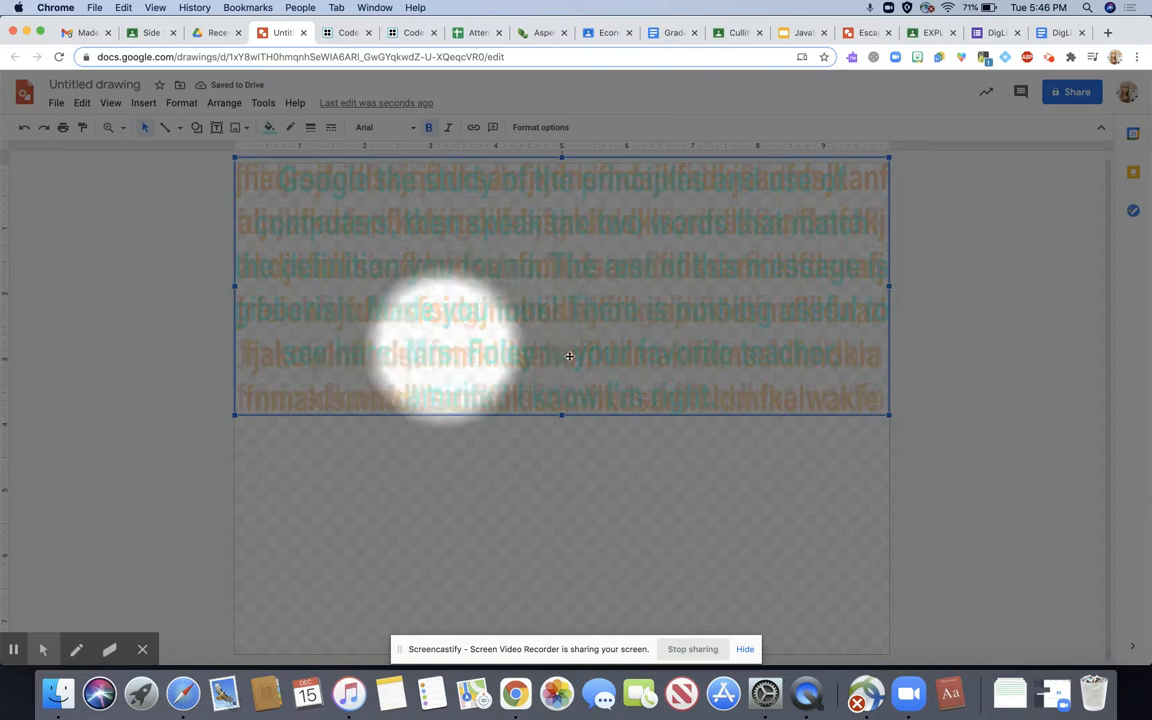
pyautogui.click(173, 317)
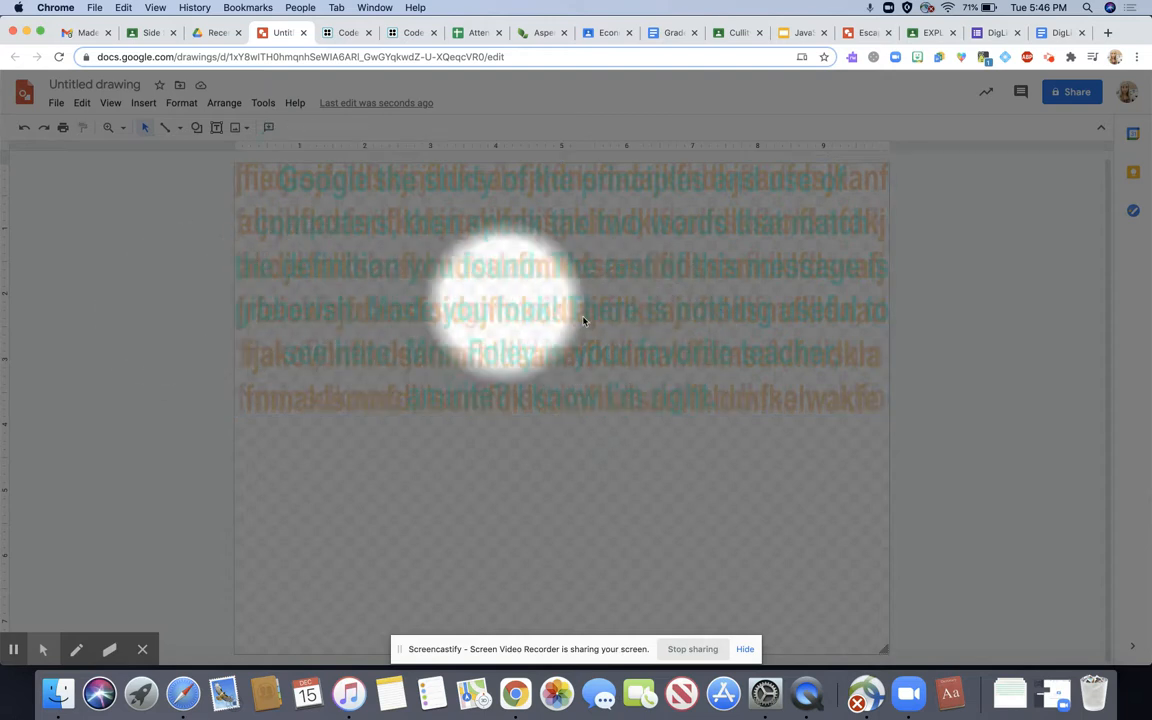
pyautogui.moveTo(549, 322); pyautogui.dragTo(653, 321)
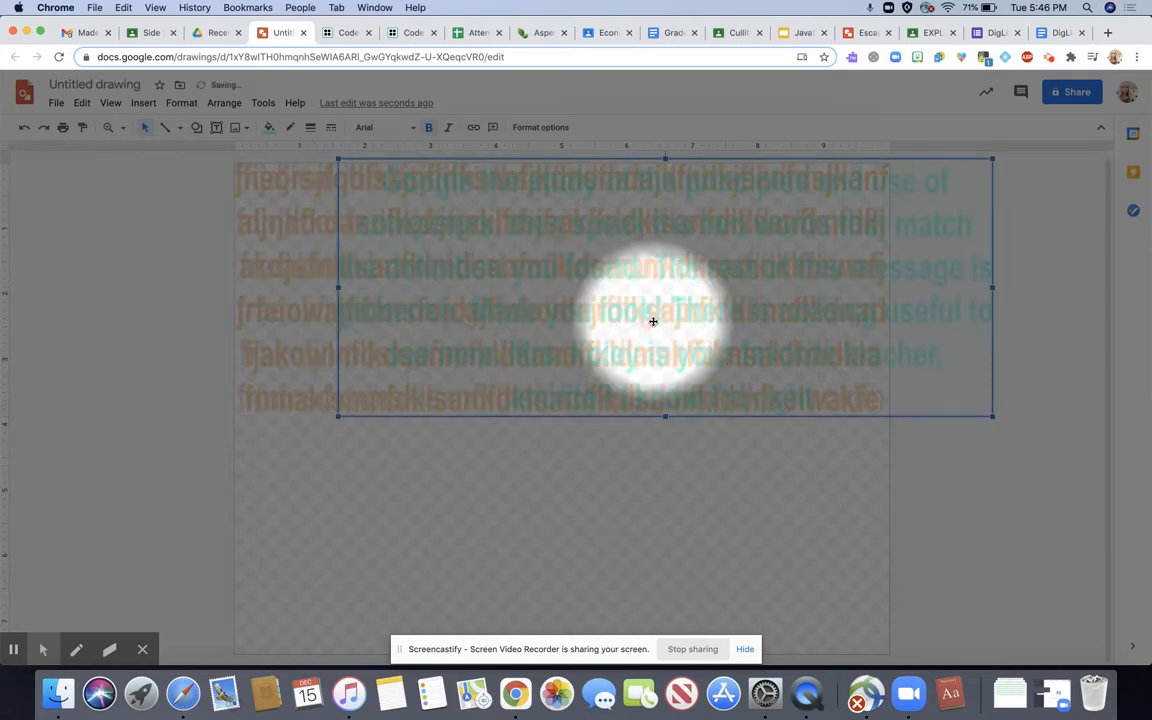
pyautogui.press('super+z')
pyautogui.click(213, 278)
pyautogui.moveTo(195, 275); pyautogui.dragTo(445, 429)
pyautogui.rightClick(393, 388)
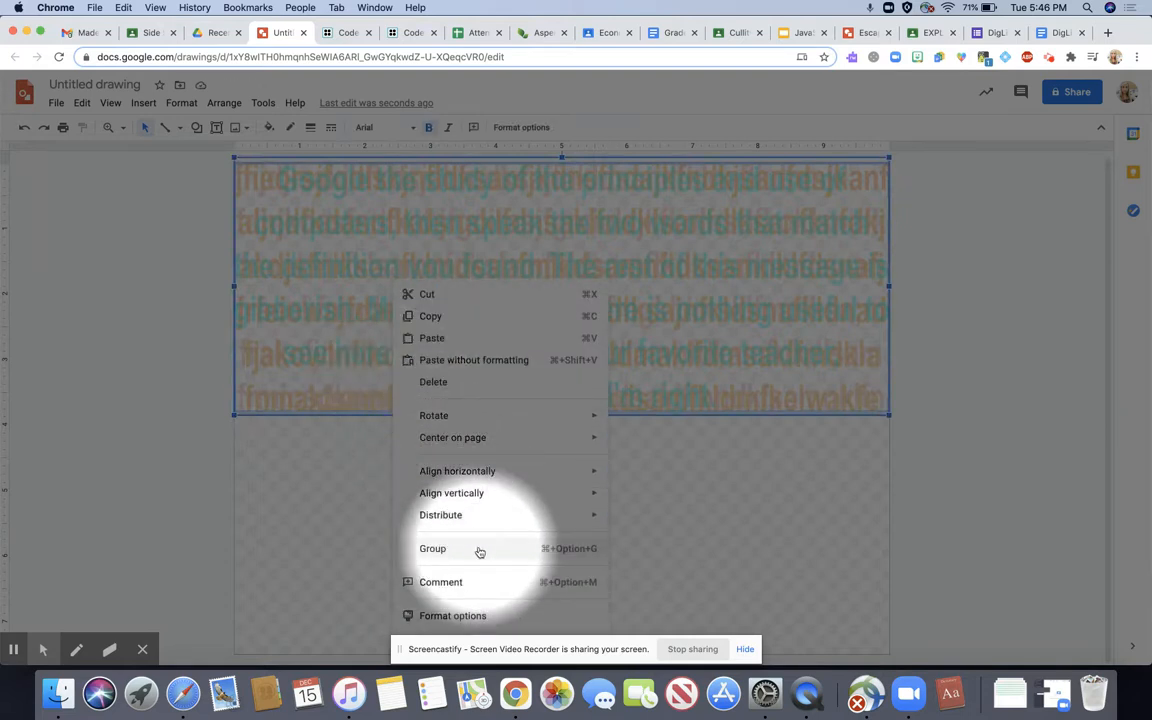
pyautogui.click(257, 505)
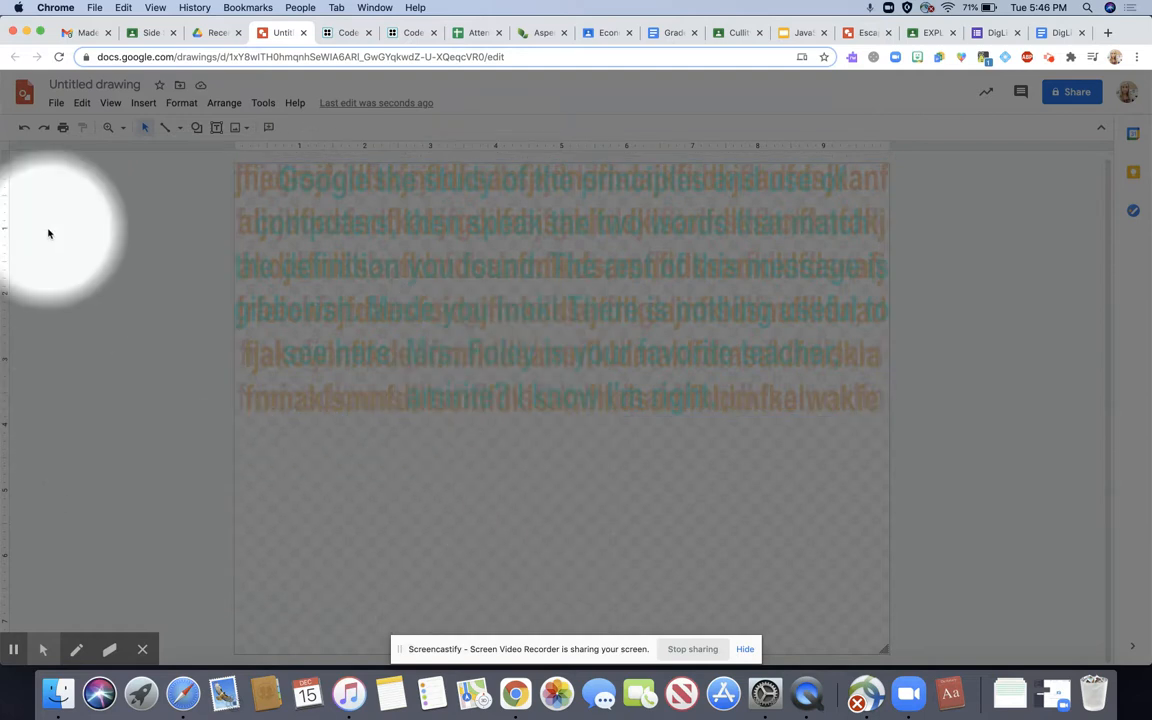
# Download the drawing as a PNG image.
pyautogui.click(56, 103)
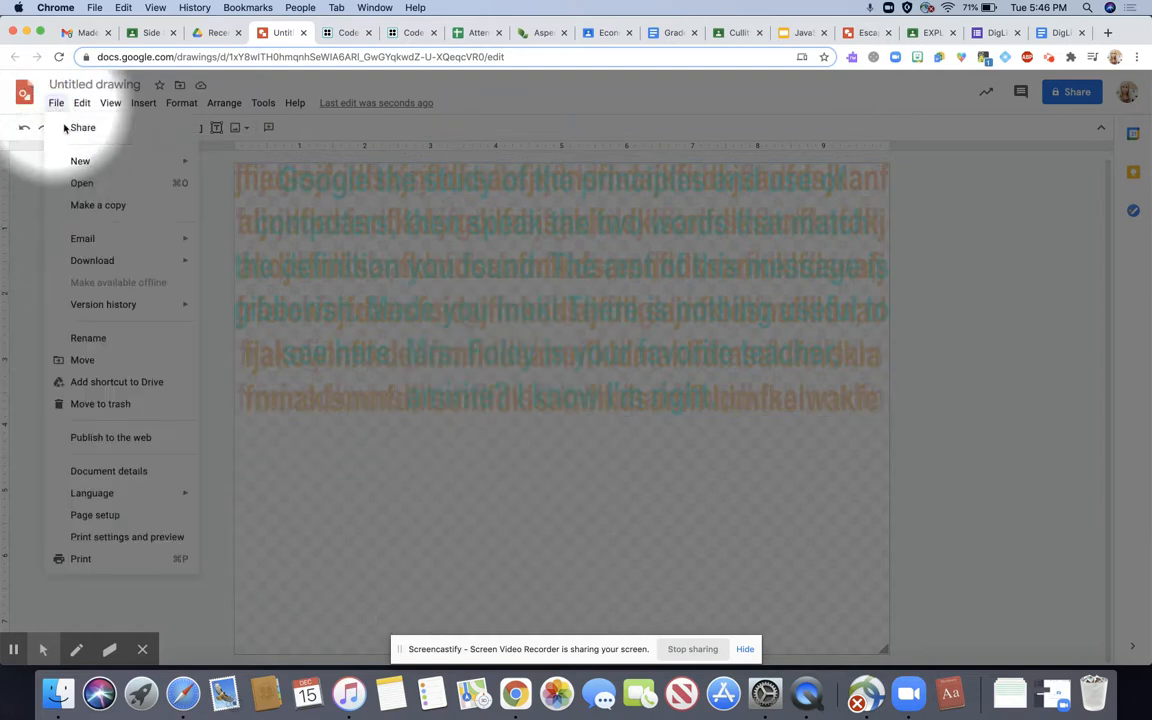
pyautogui.moveTo(103, 261)
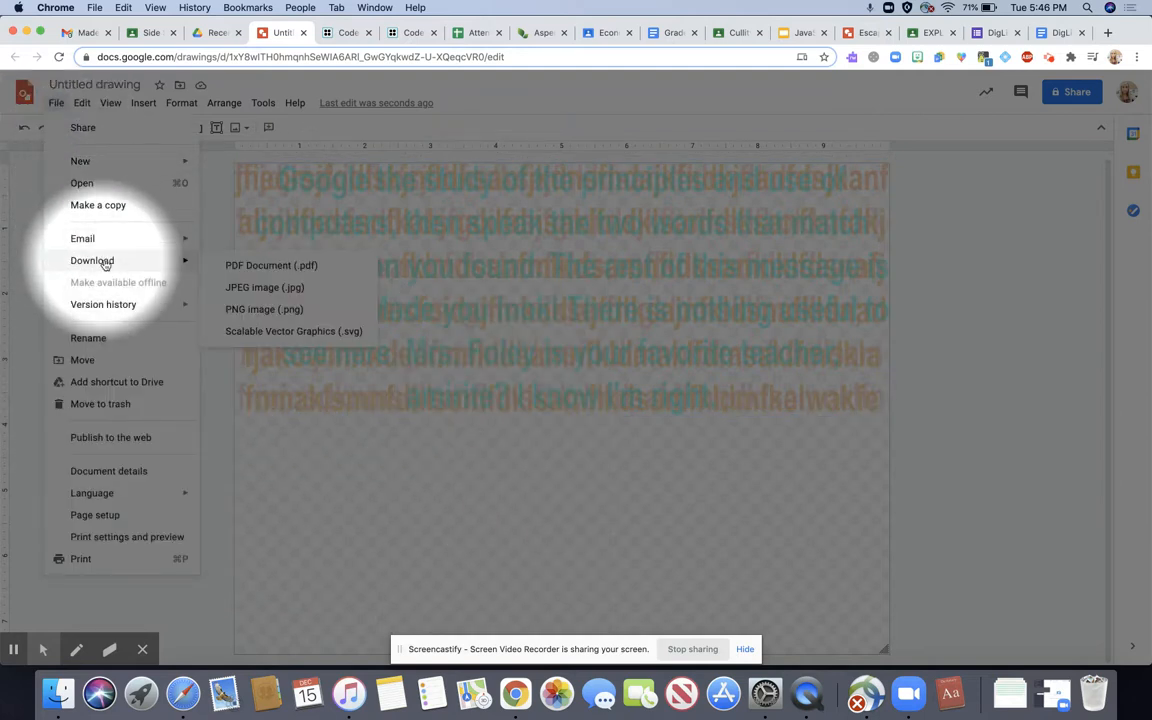
pyautogui.click(261, 310)
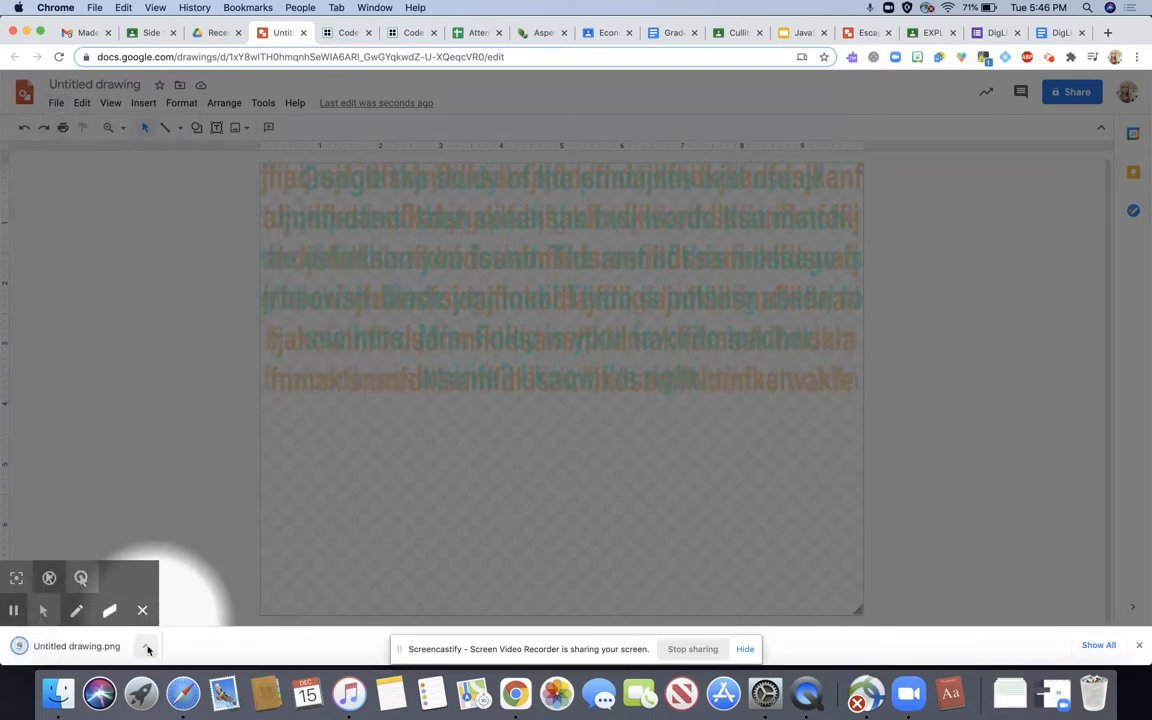
# Locate the downloaded Untitled drawing.png in the Downloads folder and insert it into the empty lower area of the drawing.
pyautogui.click(146, 648)
pyautogui.click(179, 638)
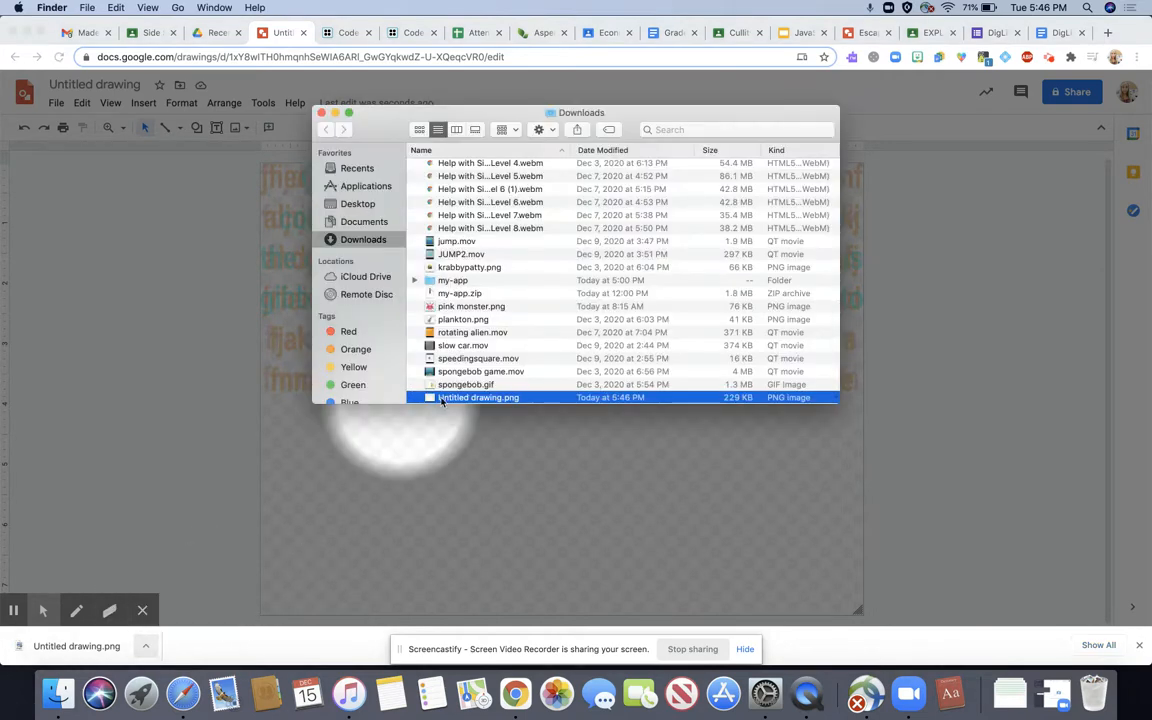
pyautogui.moveTo(441, 400); pyautogui.dragTo(389, 453)
pyautogui.moveTo(320, 511); pyautogui.dragTo(320, 514)
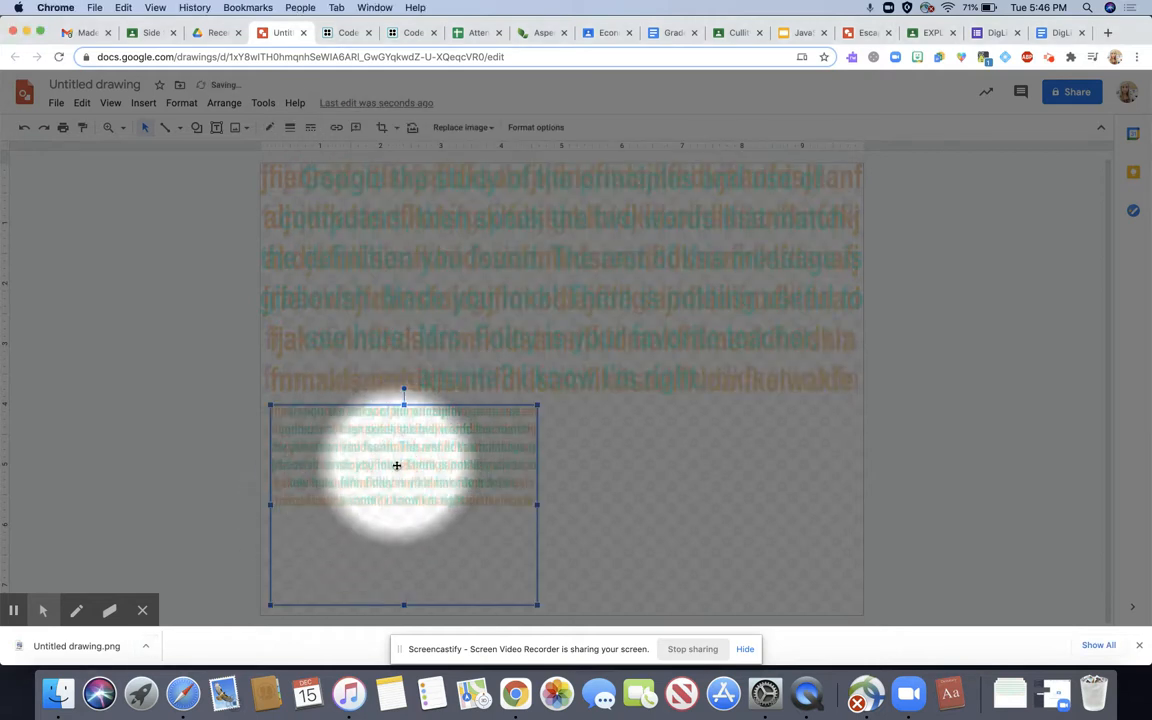
# Delete both original word art layers above the inserted image.
pyautogui.click(213, 252)
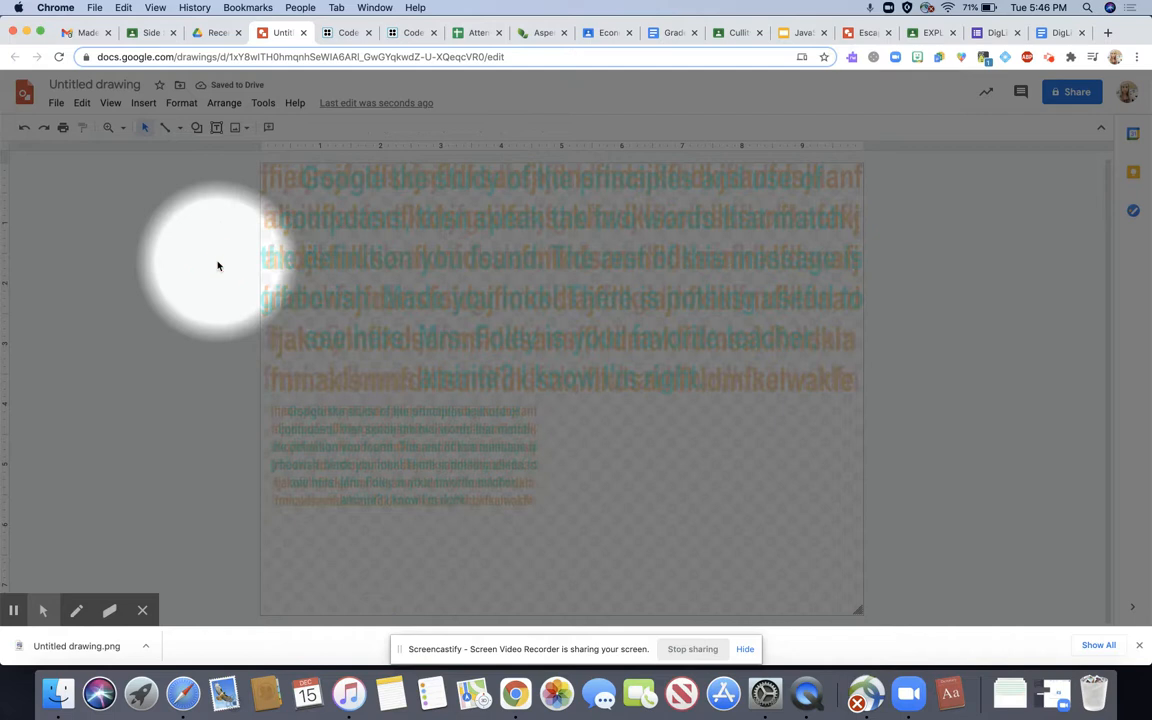
pyautogui.moveTo(218, 254); pyautogui.dragTo(393, 334)
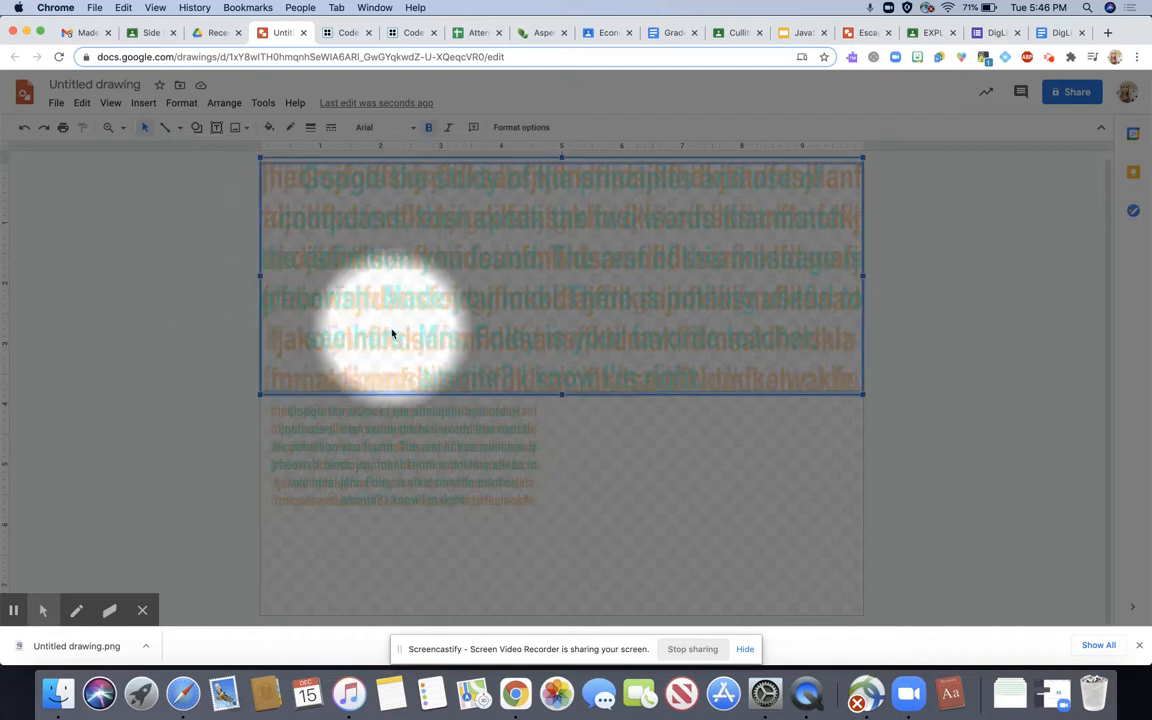
pyautogui.press('Delete')
# Move the inserted image to the page's upper-left corner and enlarge it to the full page width.
pyautogui.click(401, 437)
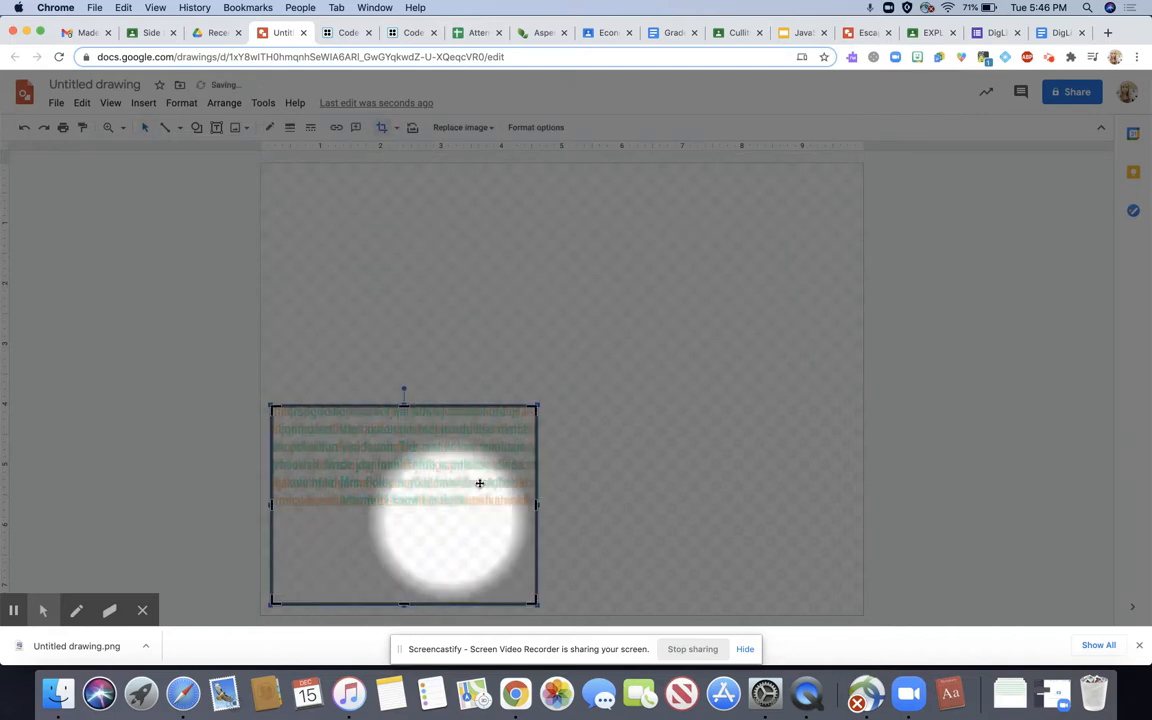
pyautogui.moveTo(414, 491); pyautogui.dragTo(404, 249)
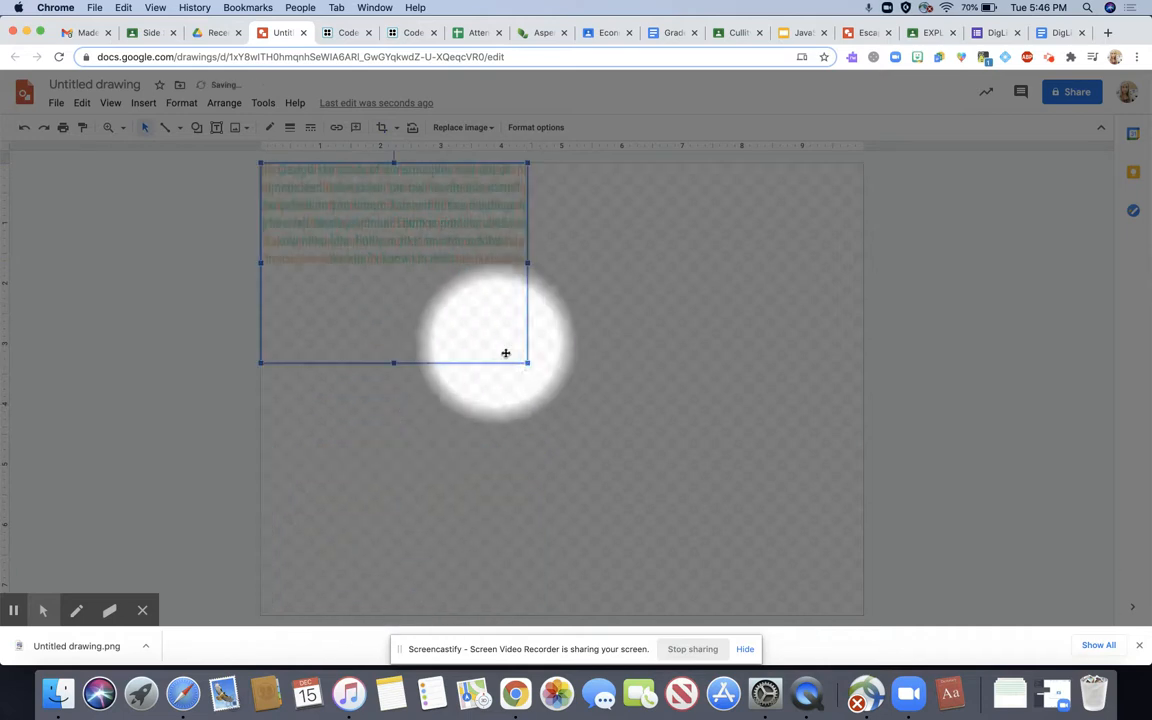
pyautogui.moveTo(527, 363); pyautogui.dragTo(862, 568)
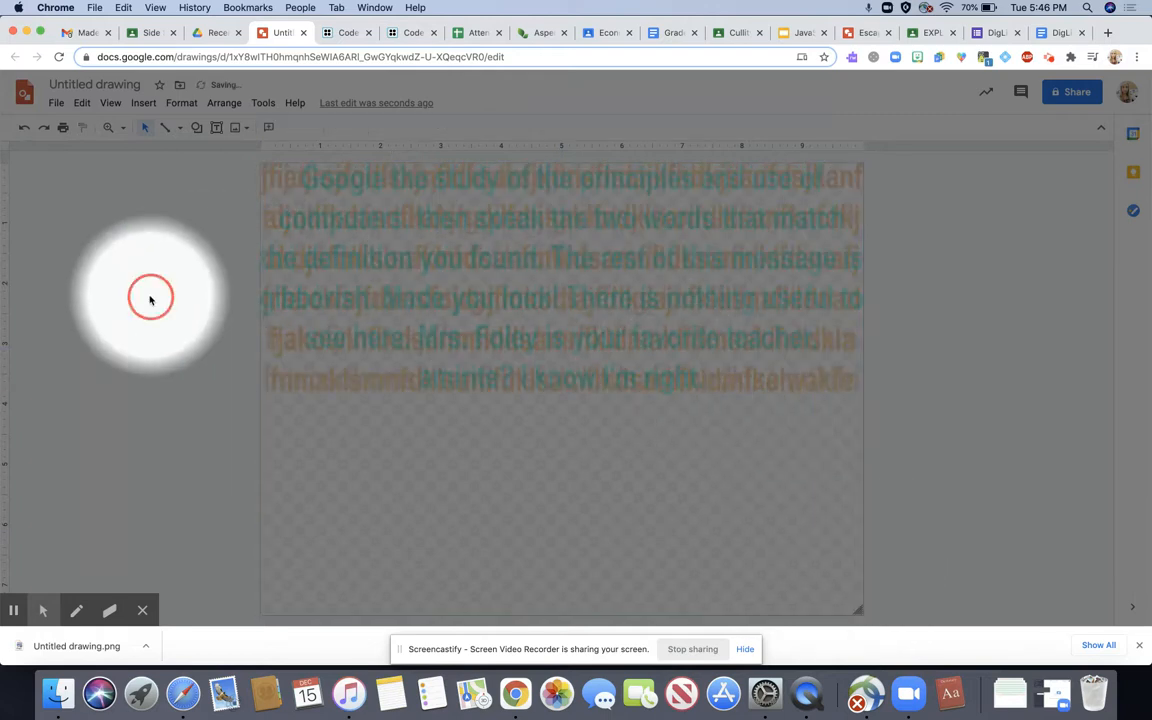
pyautogui.click(198, 329)
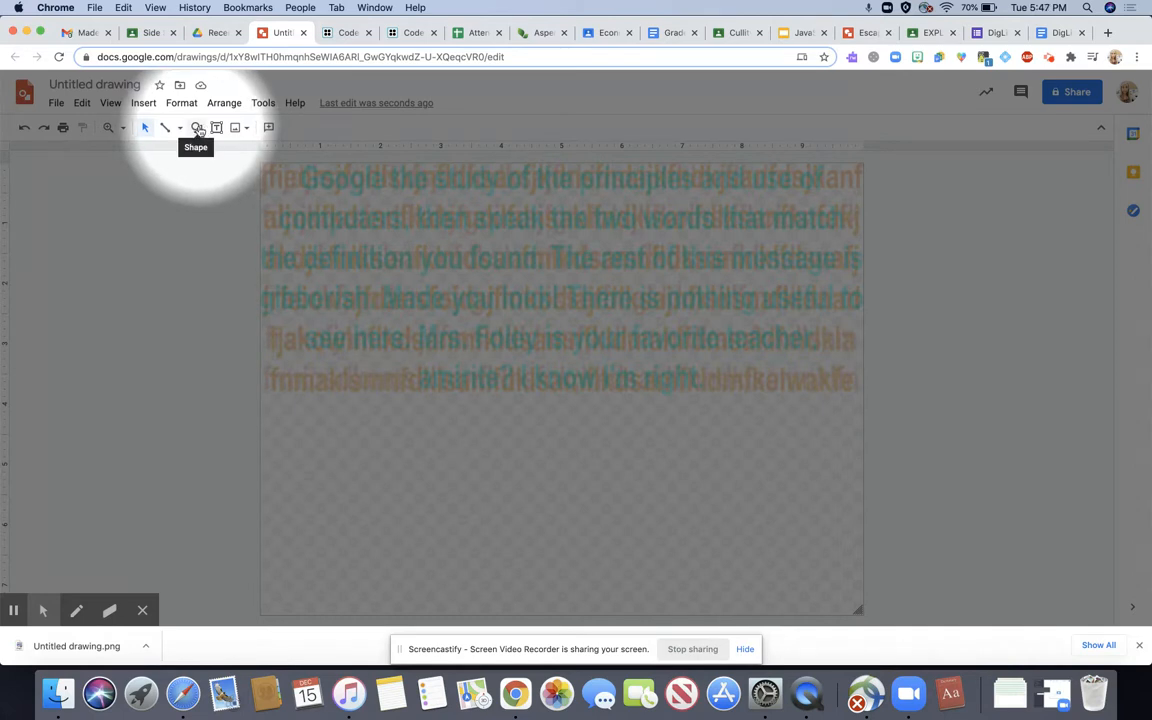
# Draw a circle in the empty area below the text image.
pyautogui.moveTo(280, 154)
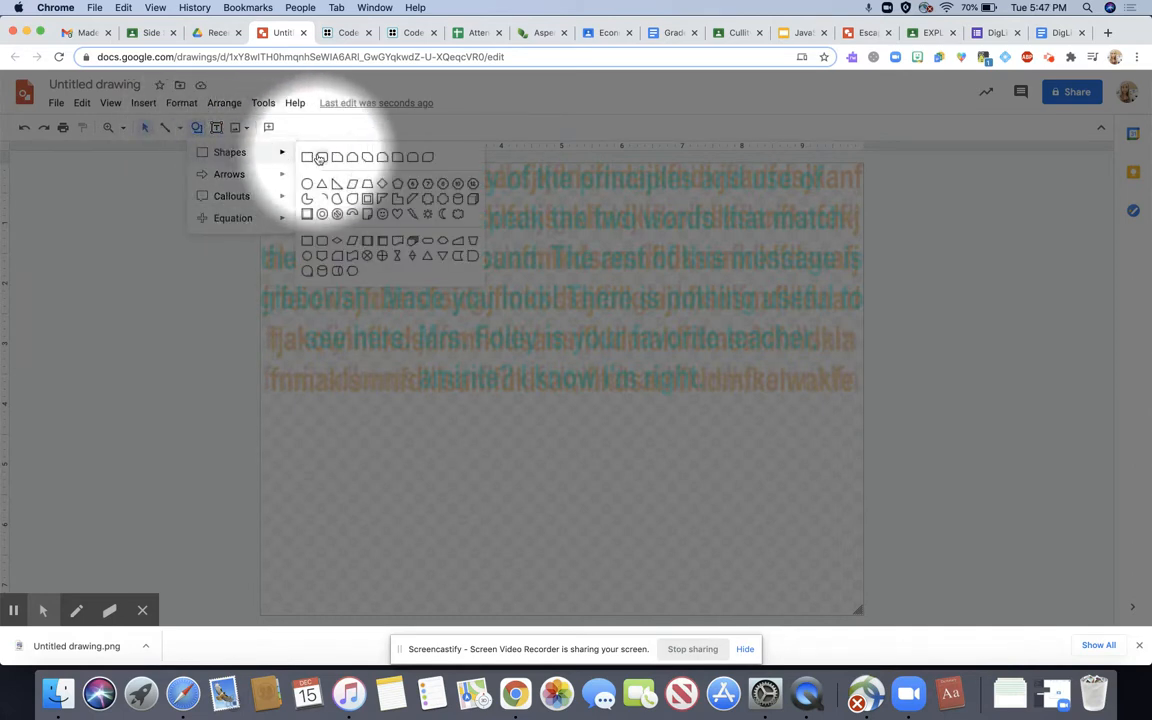
pyautogui.click(309, 187)
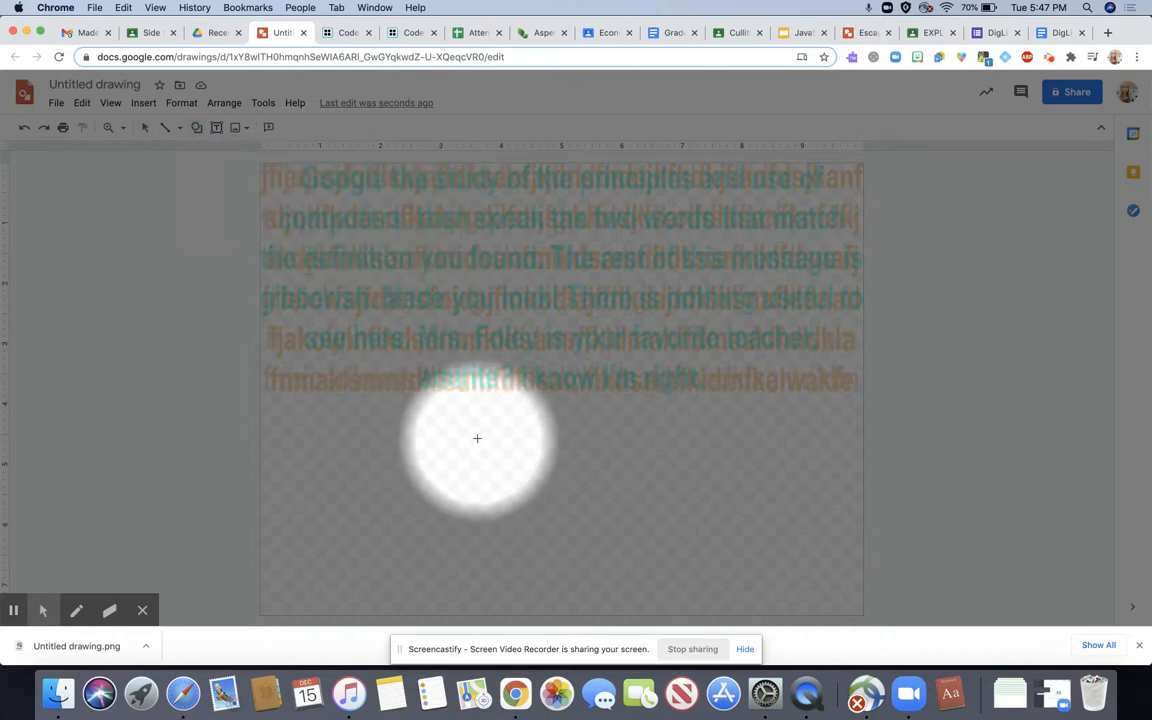
pyautogui.moveTo(476, 435)
pyautogui.mouseDown()
pyautogui.moveTo(655, 560)
pyautogui.moveTo(635, 550)
pyautogui.mouseUp()
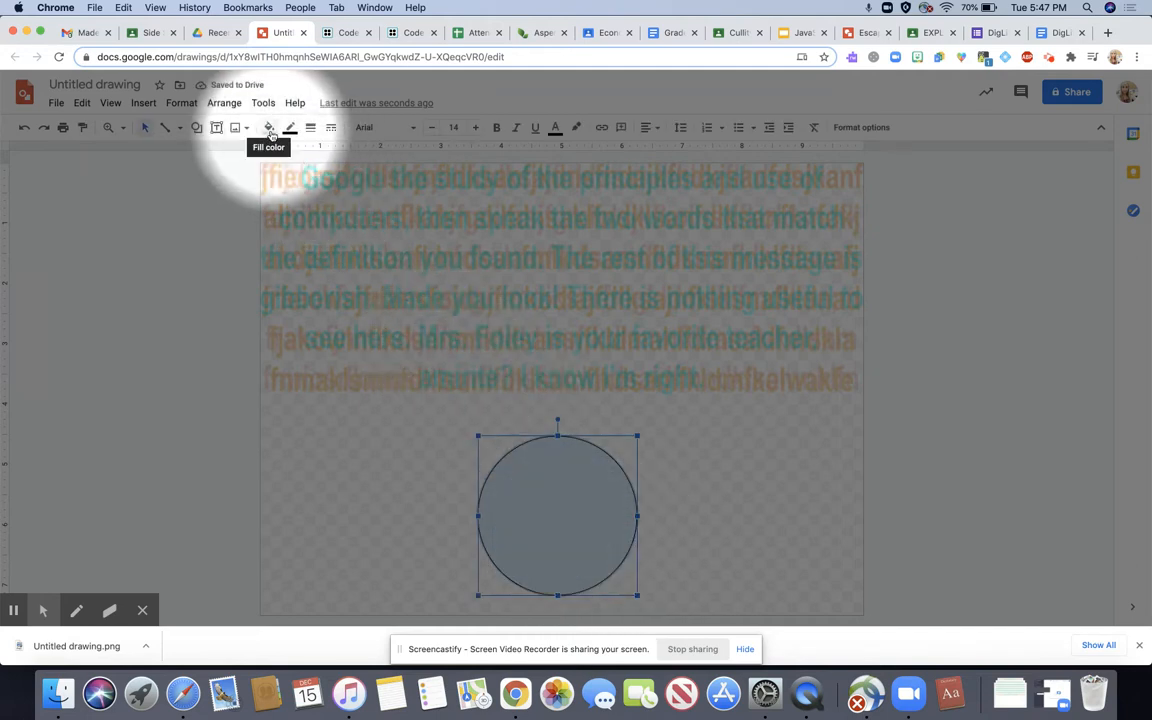
# Fill the circle with the custom semi-transparent red #e0000076.
pyautogui.click(270, 131)
pyautogui.click(374, 348)
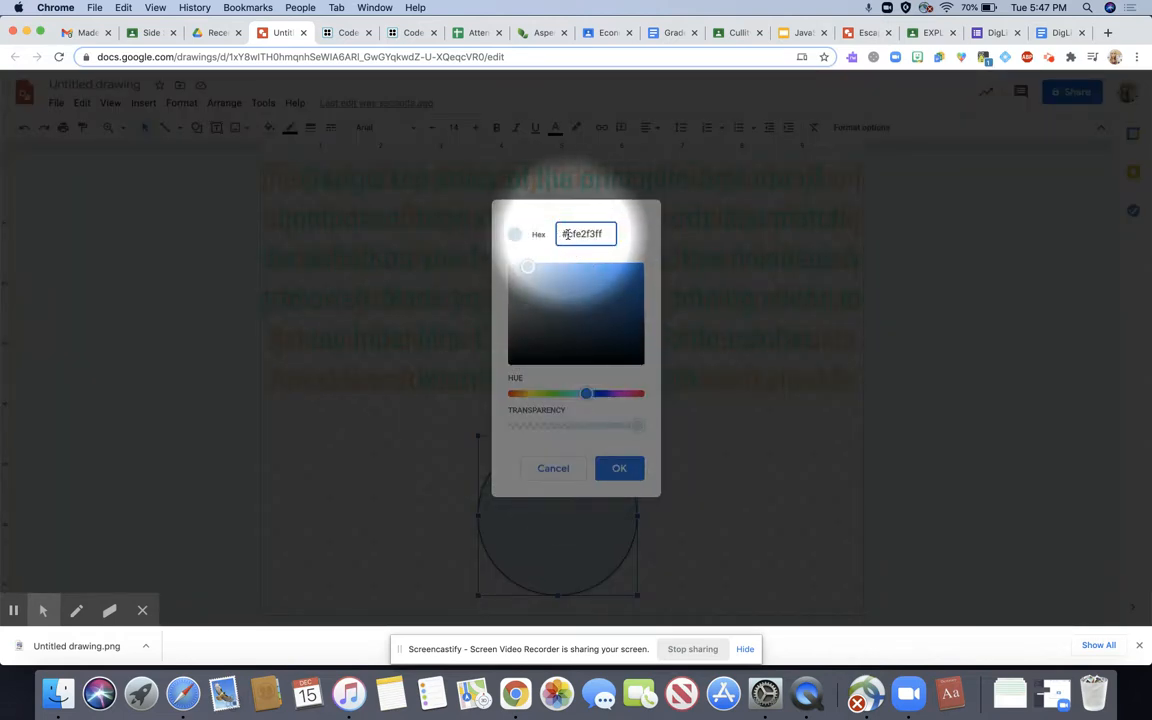
pyautogui.moveTo(564, 234); pyautogui.dragTo(632, 247)
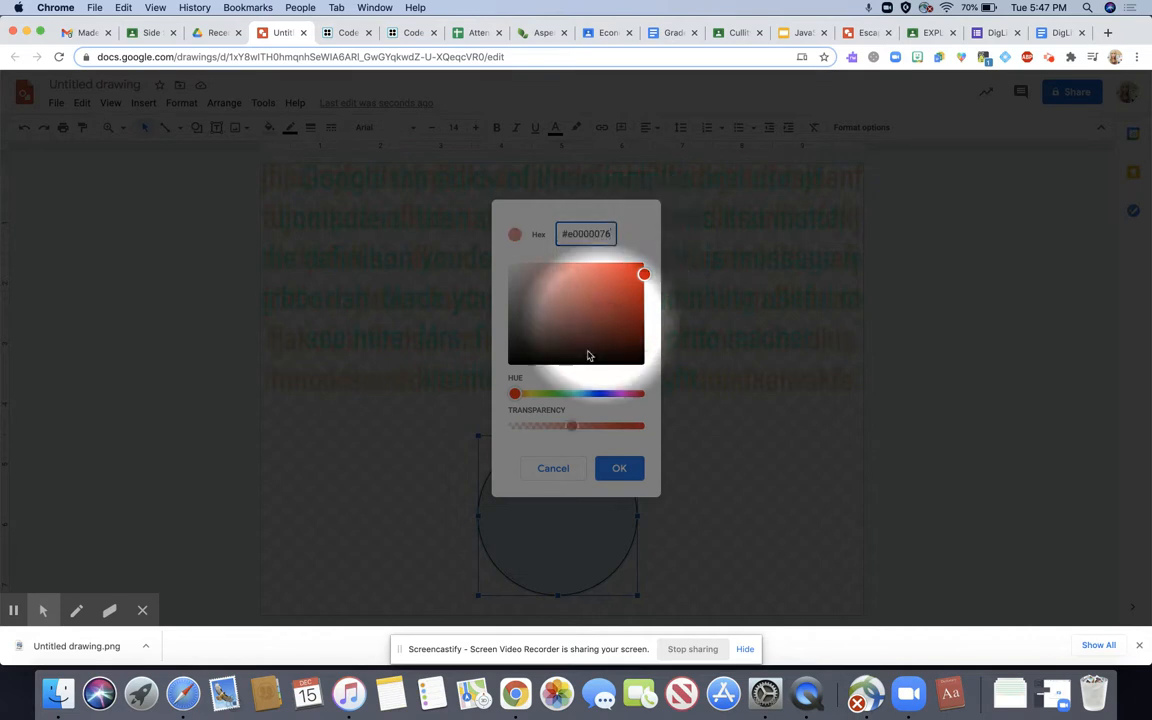
pyautogui.click(619, 470)
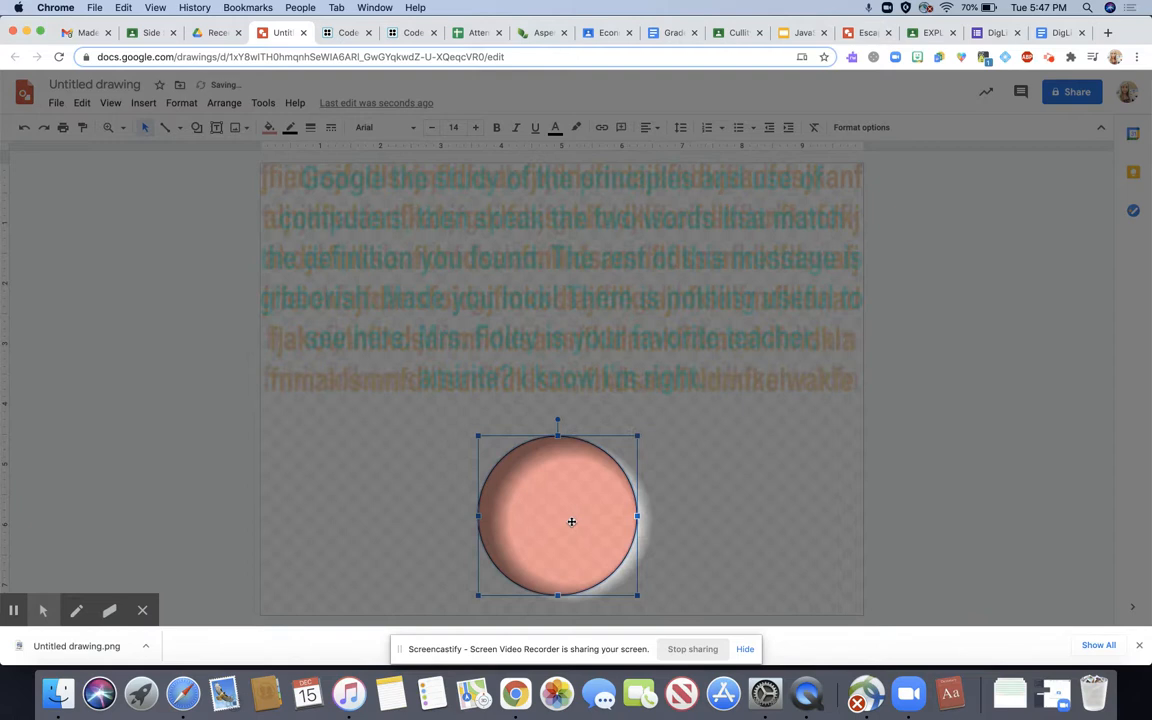
# Move the red circle onto the overlaid text and nudge it up over the message's upper lines.
pyautogui.moveTo(571, 521); pyautogui.dragTo(508, 338)
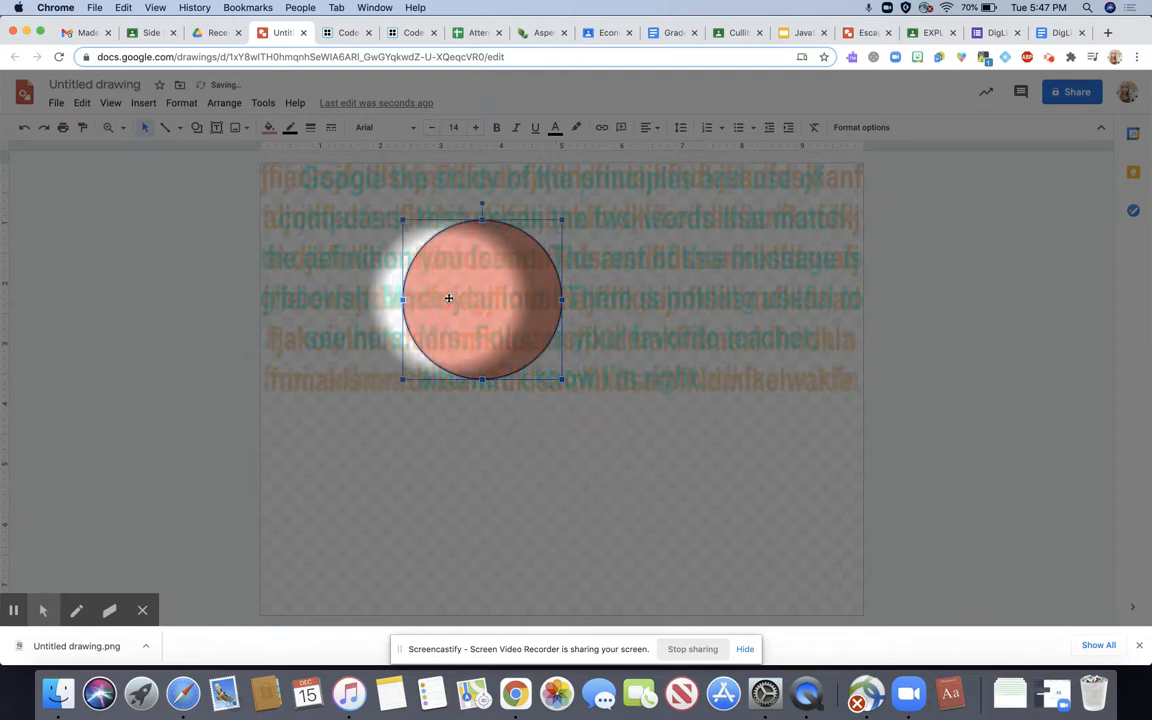
pyautogui.press('Up')
pyautogui.press('Up')
pyautogui.press('Up')
pyautogui.press('Up')
pyautogui.press('Up')
pyautogui.press('Up')
pyautogui.press('Up')
pyautogui.press('Up')
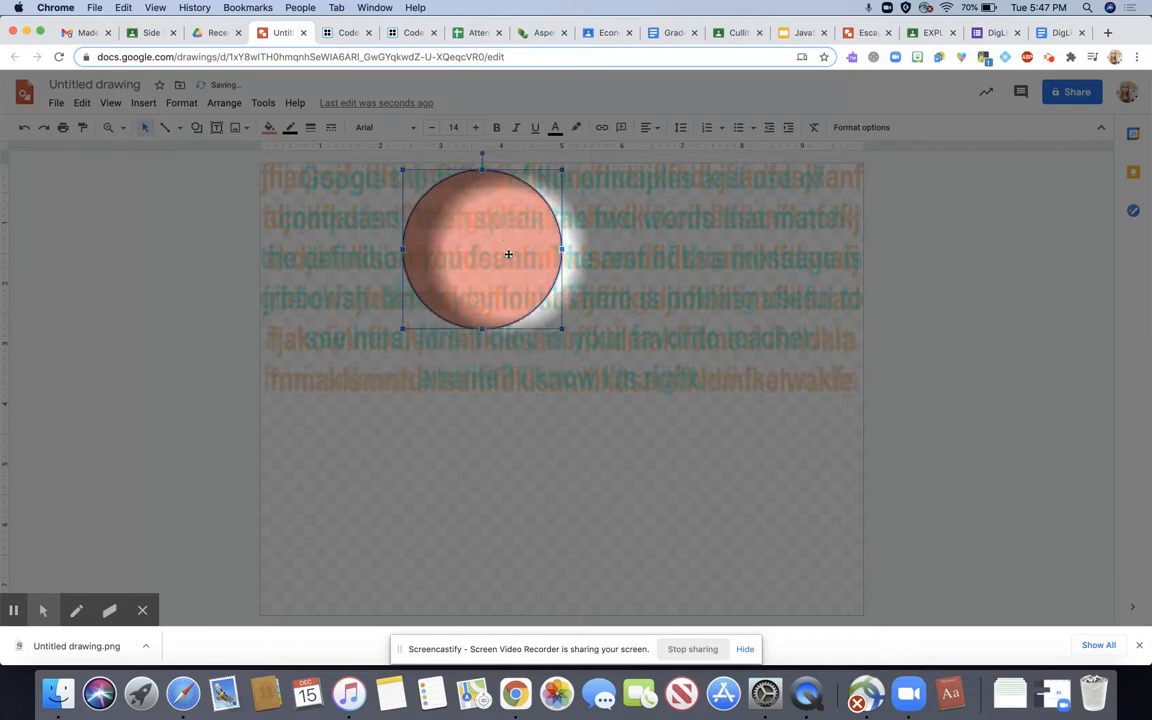
# Nudge the red circle up past the page's upper edge and back down over the message's upper lines.
pyautogui.press('Up')
pyautogui.press('Up')
pyautogui.press('Up')
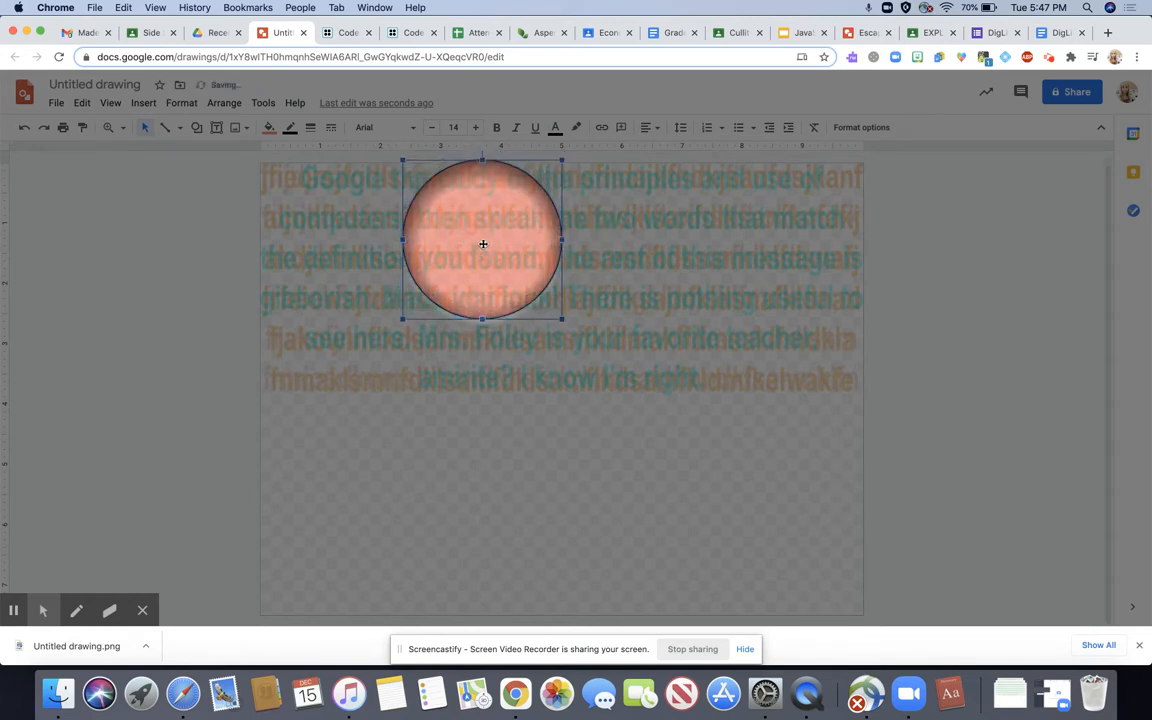
pyautogui.press('Down')
pyautogui.press('Down')
pyautogui.press('Down')
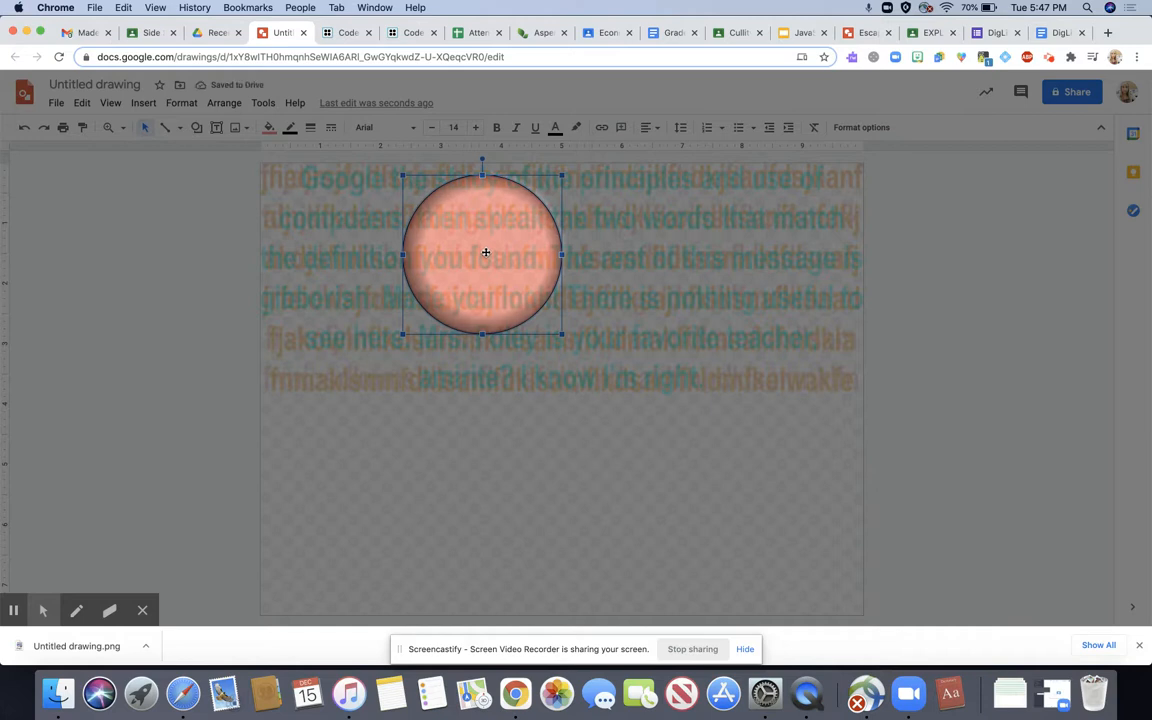
# Move the red circle down off the text and centre it horizontally in the empty area below.
pyautogui.press('Down')
pyautogui.press('Down')
pyautogui.press('Down')
pyautogui.press('Down')
pyautogui.press('Down')
pyautogui.press('Down')
pyautogui.press('Down')
pyautogui.press('Down')
pyautogui.press('Down')
pyautogui.press('Down')
pyautogui.press('Down')
pyautogui.press('Down')
pyautogui.press('Down')
pyautogui.press('Down')
pyautogui.press('Down')
pyautogui.press('Down')
pyautogui.press('Down')
pyautogui.press('Down')
pyautogui.press('Down')
pyautogui.press('Down')
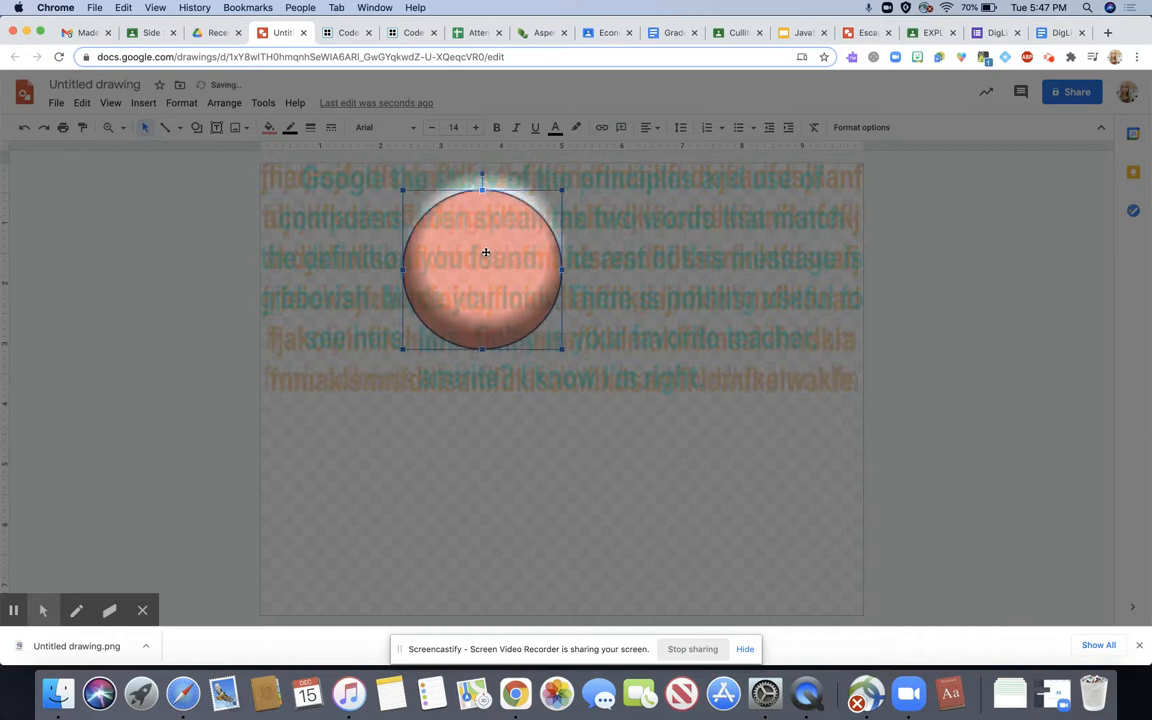
pyautogui.press('Down')
pyautogui.press('Down')
pyautogui.press('Down')
pyautogui.press('Down')
pyautogui.press('Down')
pyautogui.press('Down')
pyautogui.press('Down')
pyautogui.press('Down')
pyautogui.press('Down')
pyautogui.press('Down')
pyautogui.press('Down')
pyautogui.press('Down')
pyautogui.press('Down')
pyautogui.press('Down')
pyautogui.press('Down')
pyautogui.press('Down')
pyautogui.press('Down')
pyautogui.press('Down')
pyautogui.press('Down')
pyautogui.press('Down')
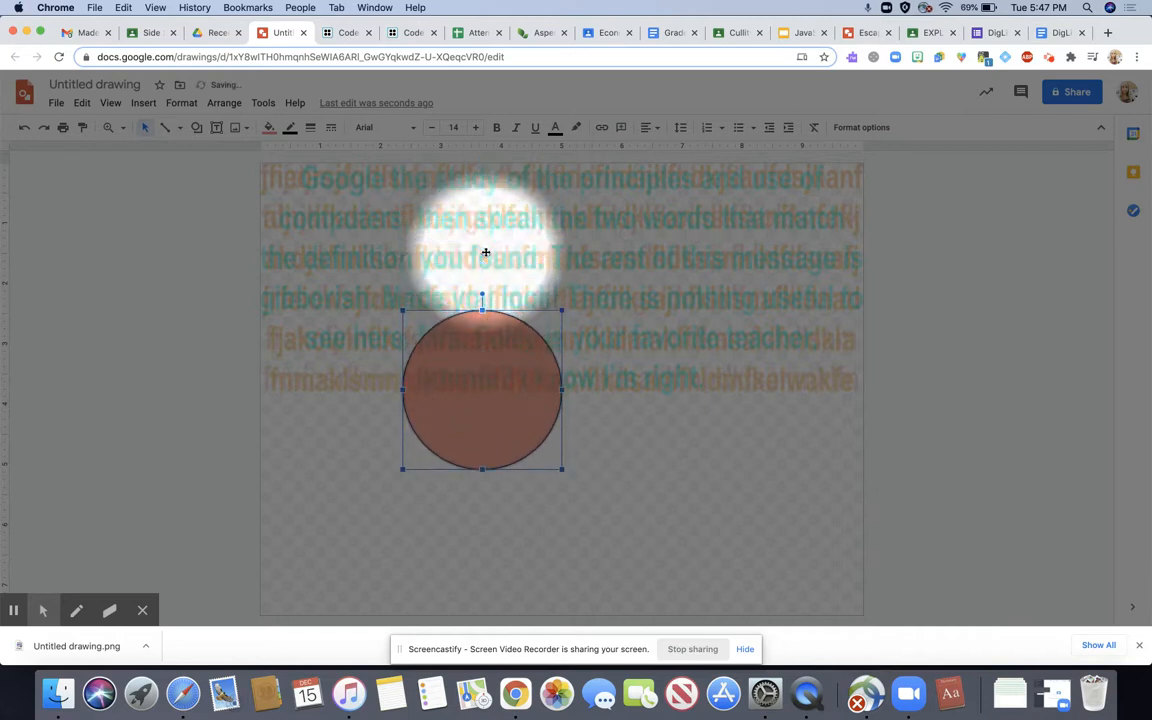
pyautogui.press('Down')
pyautogui.press('Down')
pyautogui.press('Down')
pyautogui.press('Down')
pyautogui.press('Down')
pyautogui.press('Down')
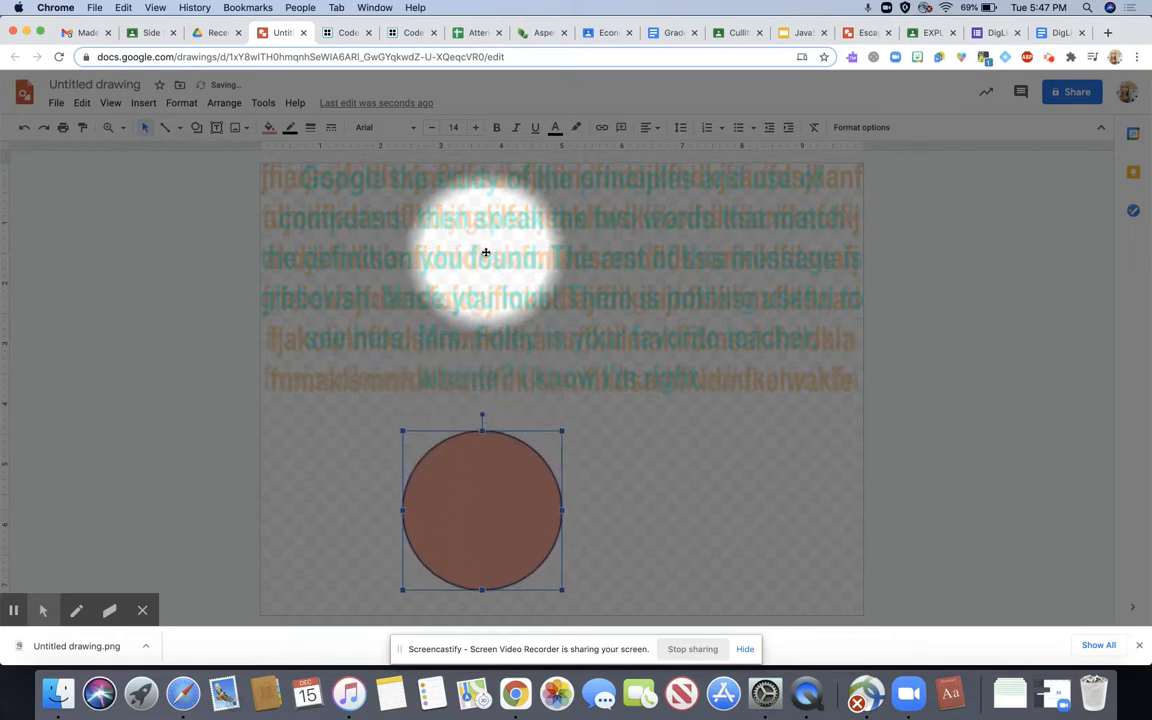
pyautogui.moveTo(501, 520); pyautogui.dragTo(581, 518)
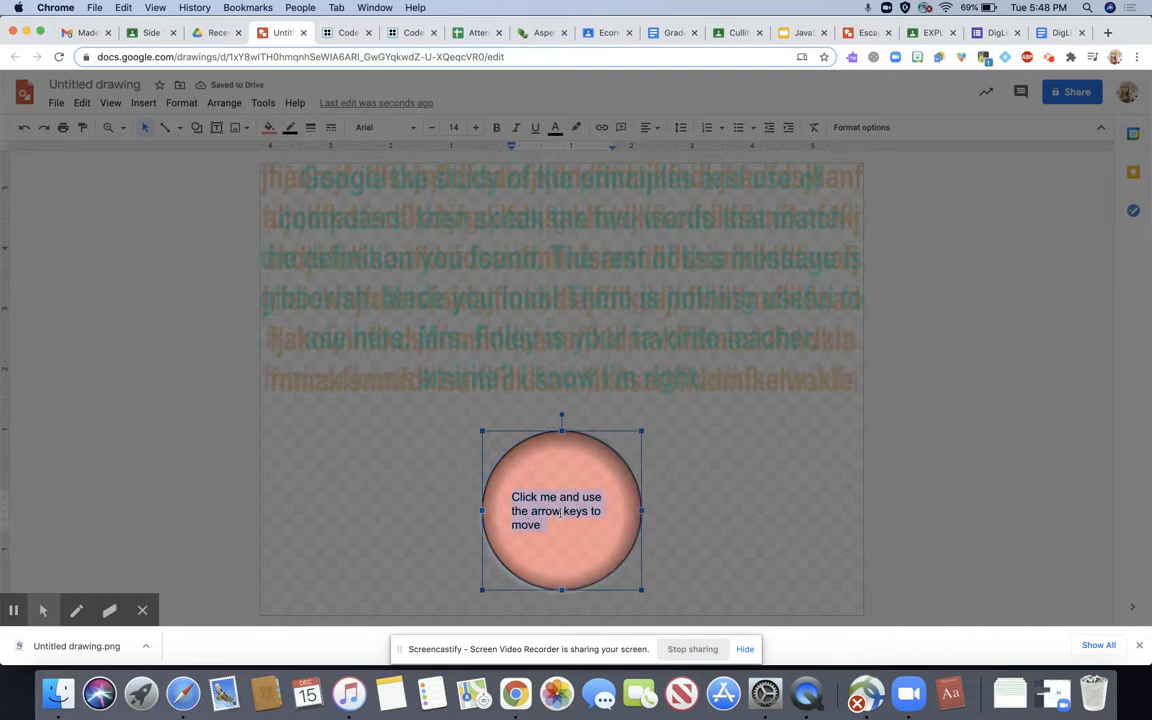
# Set the circle's instruction text to font size 10 and align it to the centre.
pyautogui.click(431, 133)
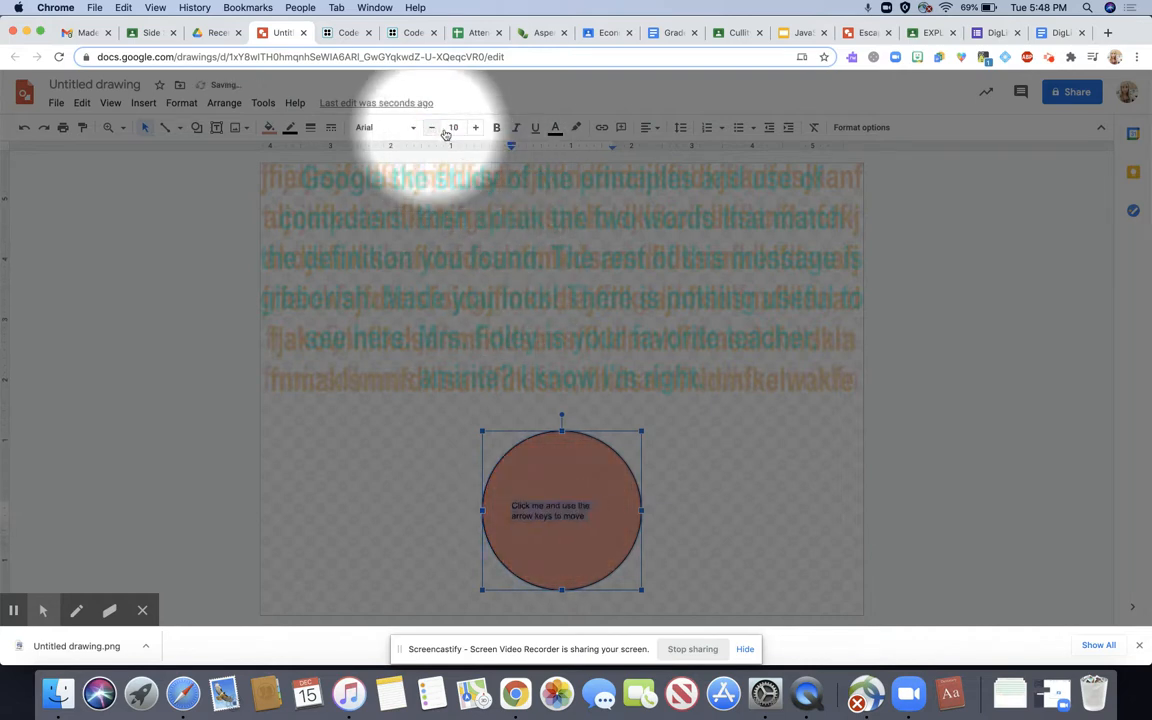
pyautogui.click(647, 127)
pyautogui.click(671, 150)
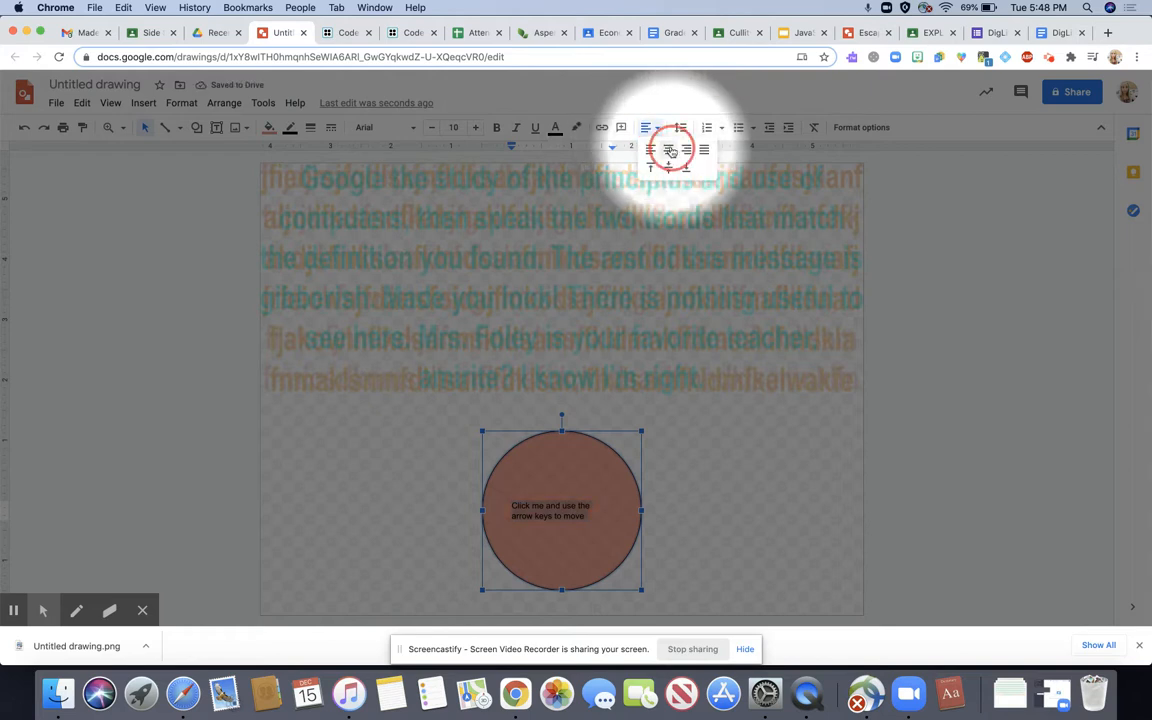
pyautogui.click(668, 501)
# Test the lens by moving the red circle up over the message's lower lines and back into the empty area below.
pyautogui.click(591, 485)
pyautogui.press('Up')
pyautogui.press('Up')
pyautogui.press('Up')
pyautogui.press('Up')
pyautogui.press('Up')
pyautogui.press('Up')
pyautogui.press('Up')
pyautogui.press('Up')
pyautogui.press('Up')
pyautogui.press('Up')
pyautogui.press('Up')
pyautogui.press('Up')
pyautogui.press('Up')
pyautogui.press('Up')
pyautogui.press('Up')
pyautogui.press('Up')
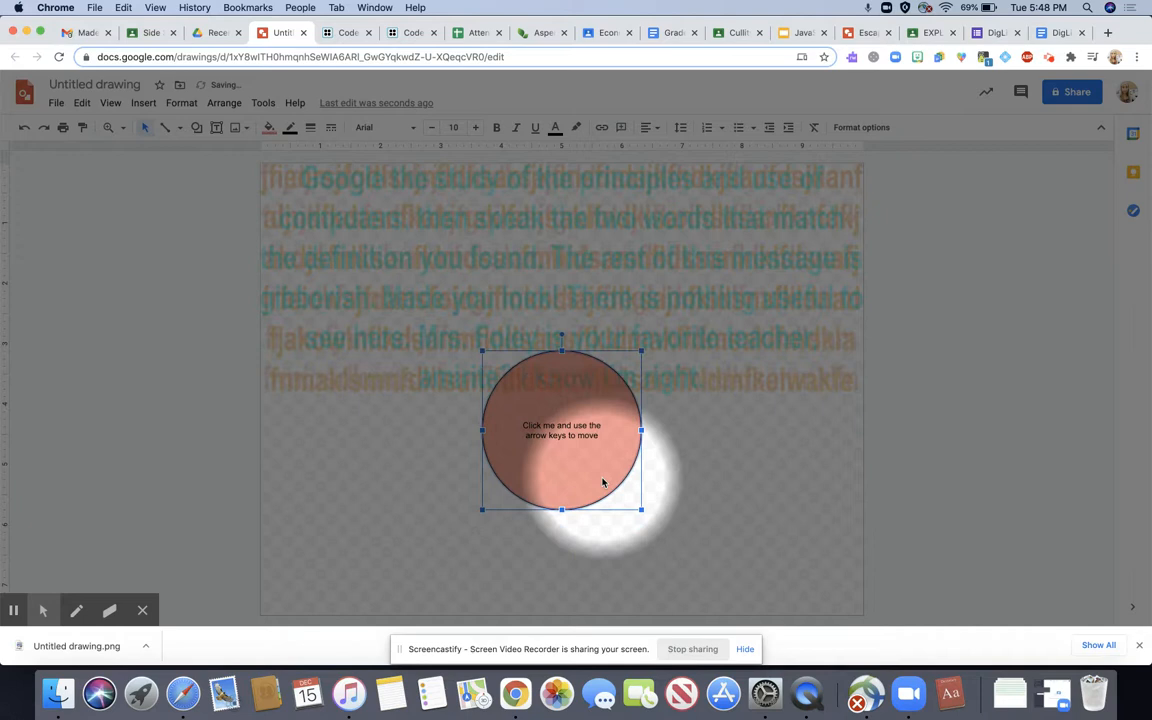
pyautogui.press('Up')
pyautogui.press('Up')
pyautogui.press('Up')
pyautogui.press('Up')
pyautogui.press('Up')
pyautogui.press('Up')
pyautogui.press('Up')
pyautogui.press('Up')
pyautogui.press('Up')
pyautogui.press('Up')
pyautogui.press('Up')
pyautogui.press('Up')
pyautogui.press('Up')
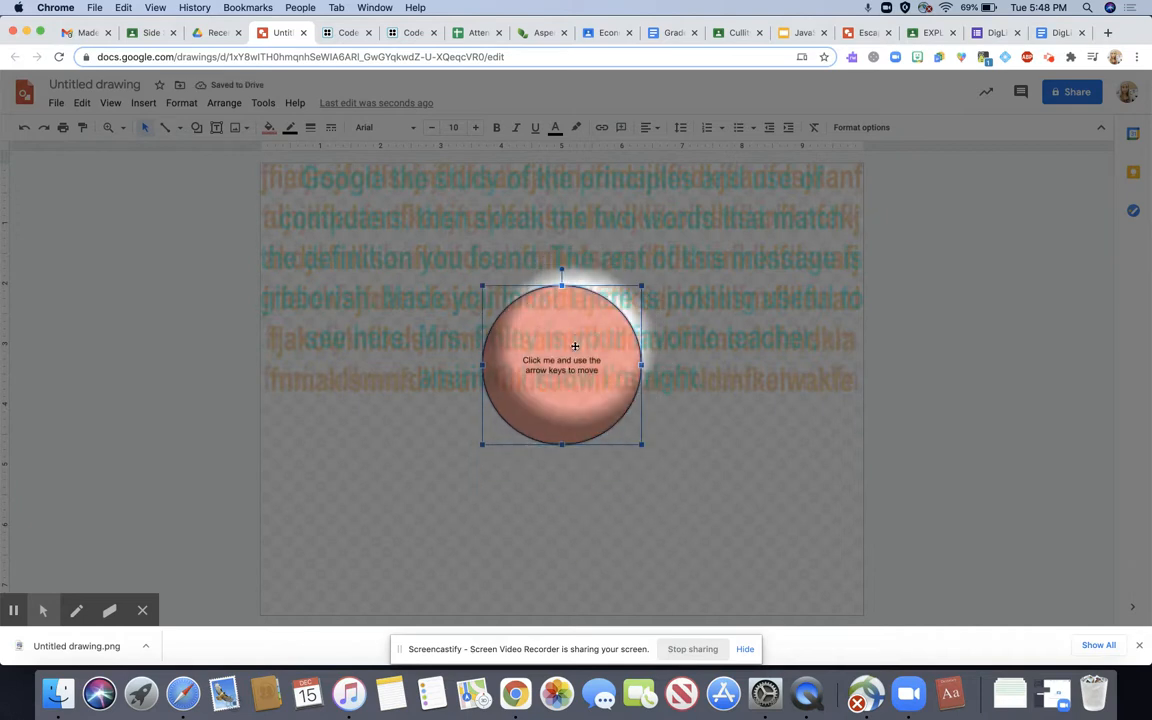
pyautogui.press('Down')
pyautogui.press('Down')
pyautogui.press('Down')
pyautogui.press('Down')
pyautogui.press('Down')
pyautogui.press('Down')
pyautogui.press('Down')
pyautogui.press('Down')
pyautogui.press('Down')
pyautogui.press('Down')
pyautogui.press('Down')
pyautogui.press('Down')
pyautogui.press('Down')
pyautogui.press('Down')
pyautogui.press('Down')
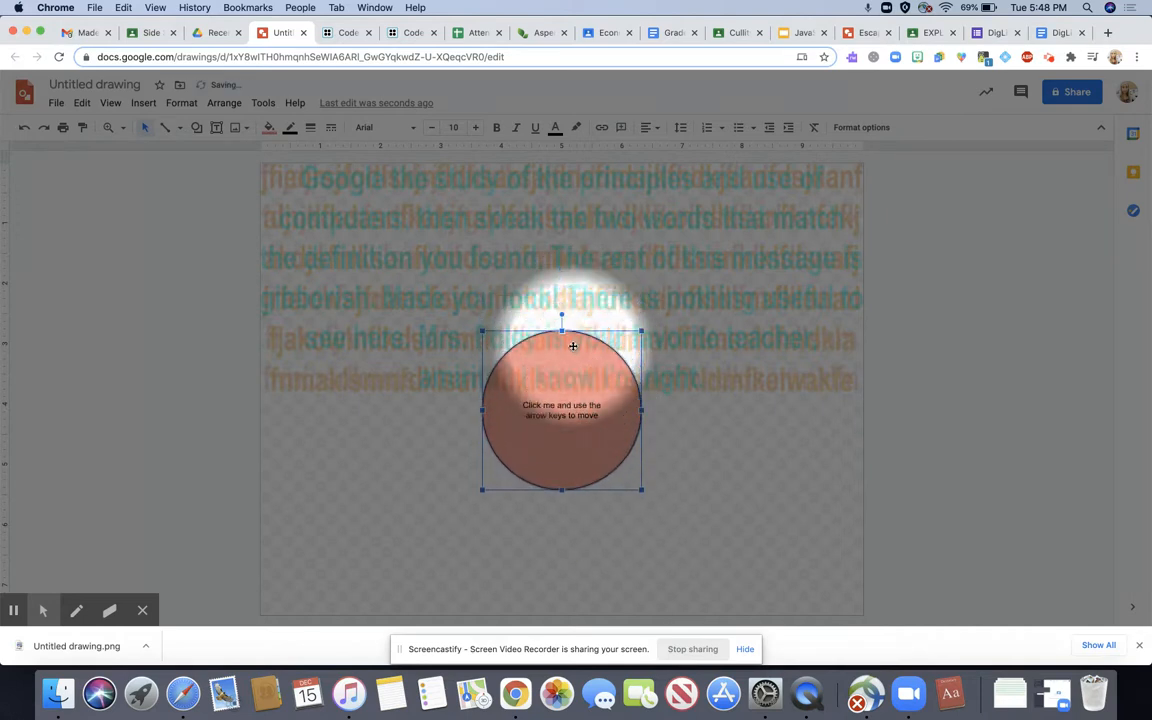
pyautogui.press('Down')
pyautogui.press('Down')
pyautogui.press('Down')
pyautogui.press('Down')
pyautogui.press('Down')
pyautogui.press('Down')
pyautogui.press('Down')
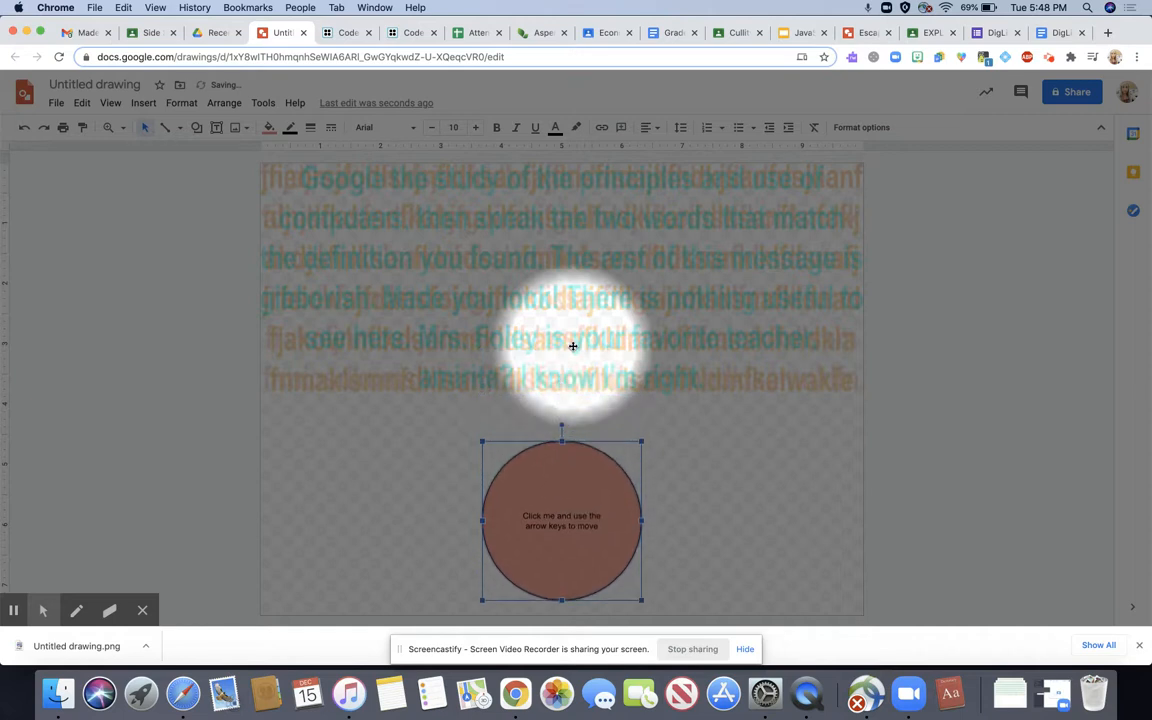
pyautogui.click(230, 445)
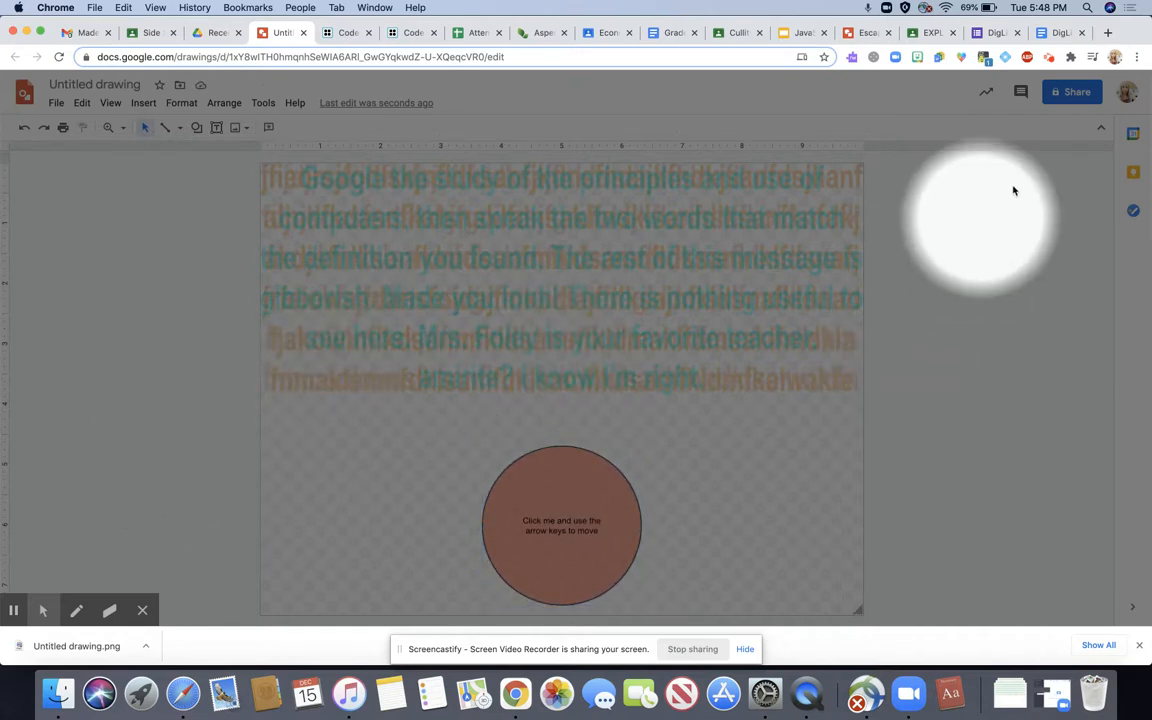
# Start sharing the drawing and name it "Secret message".
pyautogui.click(1075, 93)
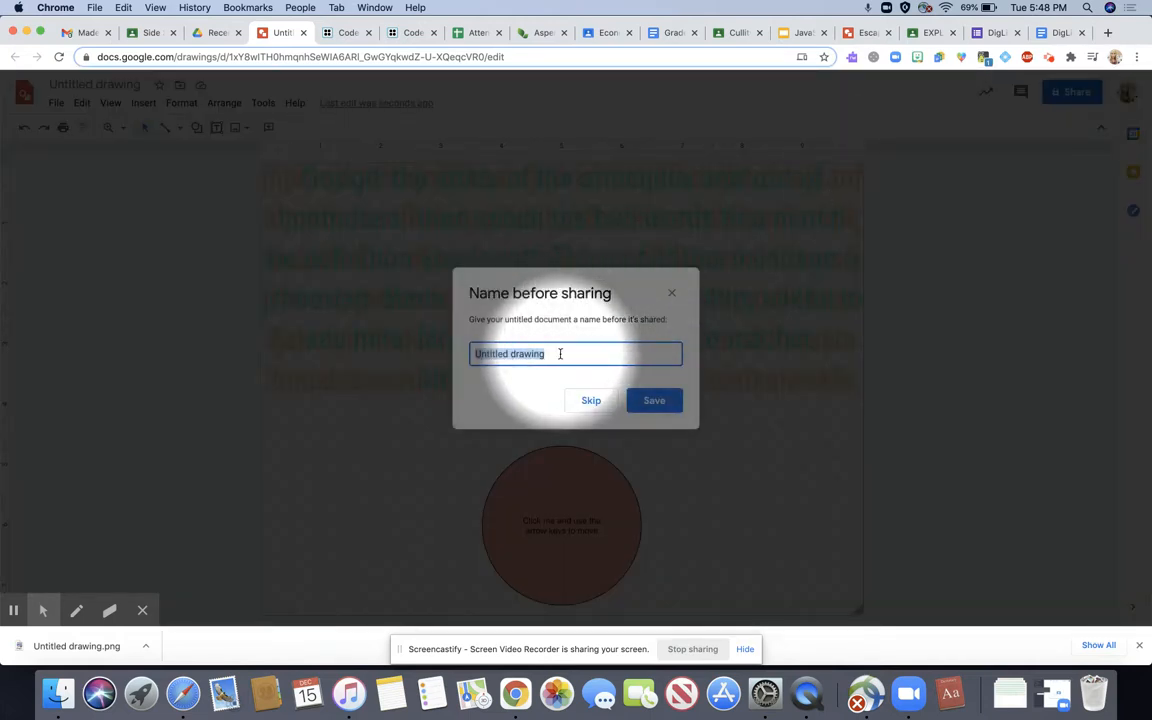
pyautogui.write('Secret message')
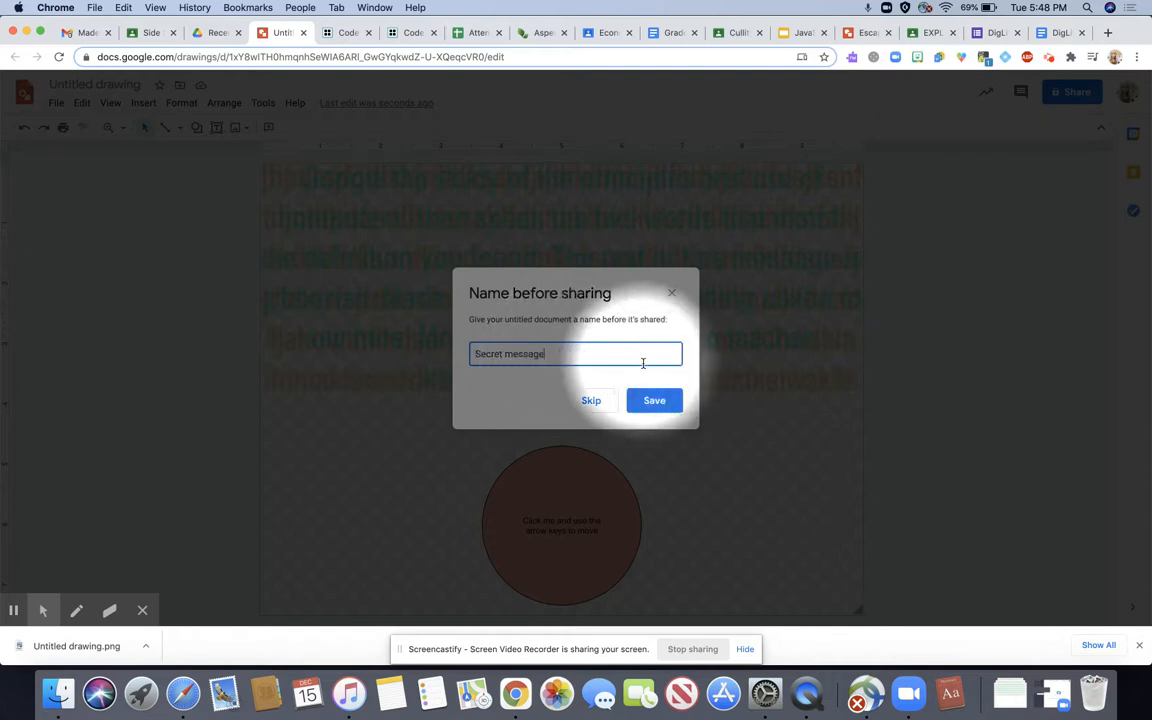
pyautogui.click(645, 399)
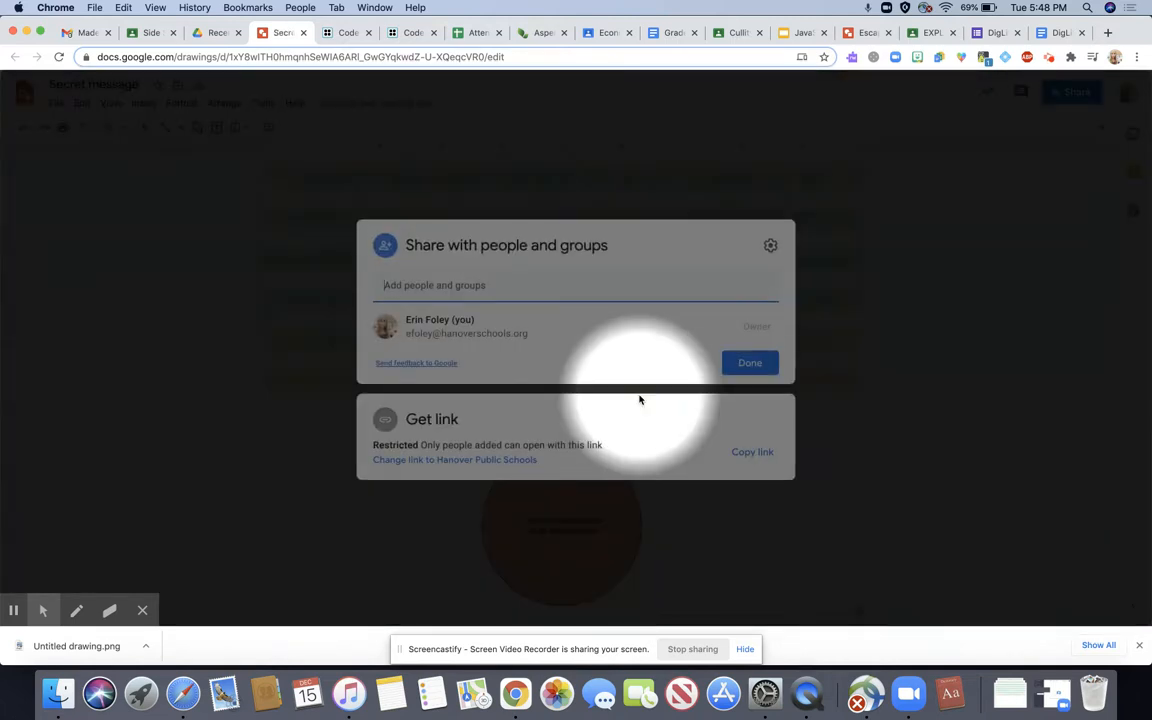
# Change the drawing's link access to Anyone with the link and copy the sharing link.
pyautogui.click(426, 460)
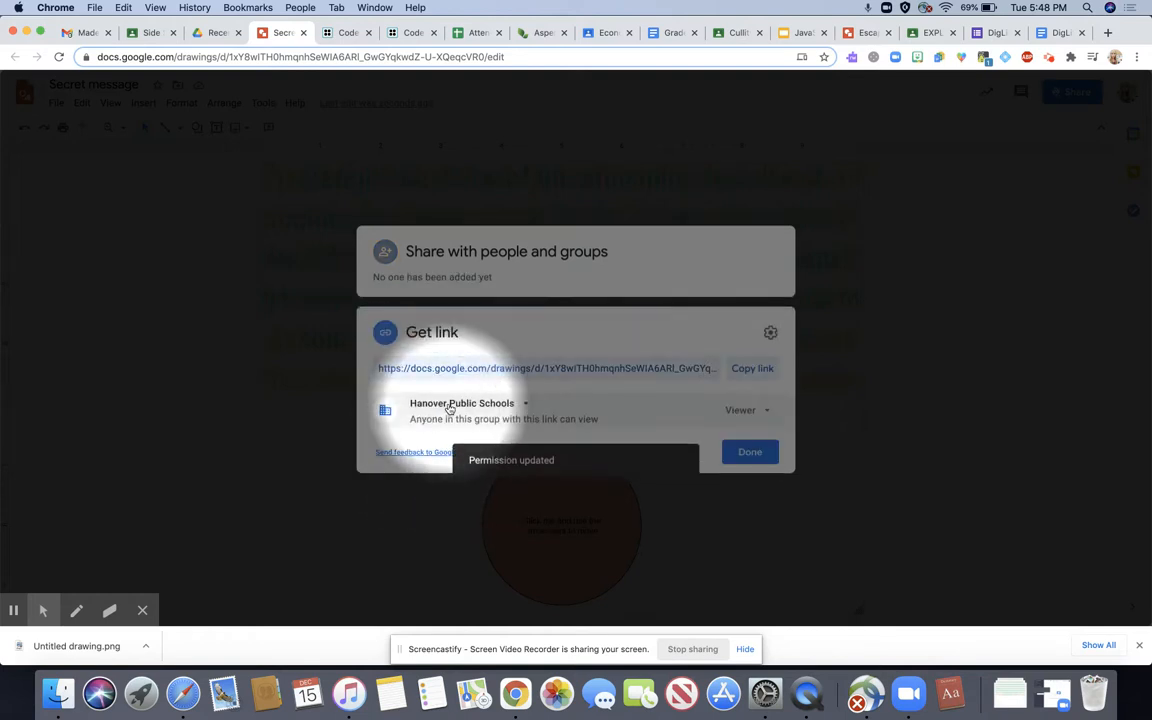
pyautogui.click(449, 408)
pyautogui.click(458, 522)
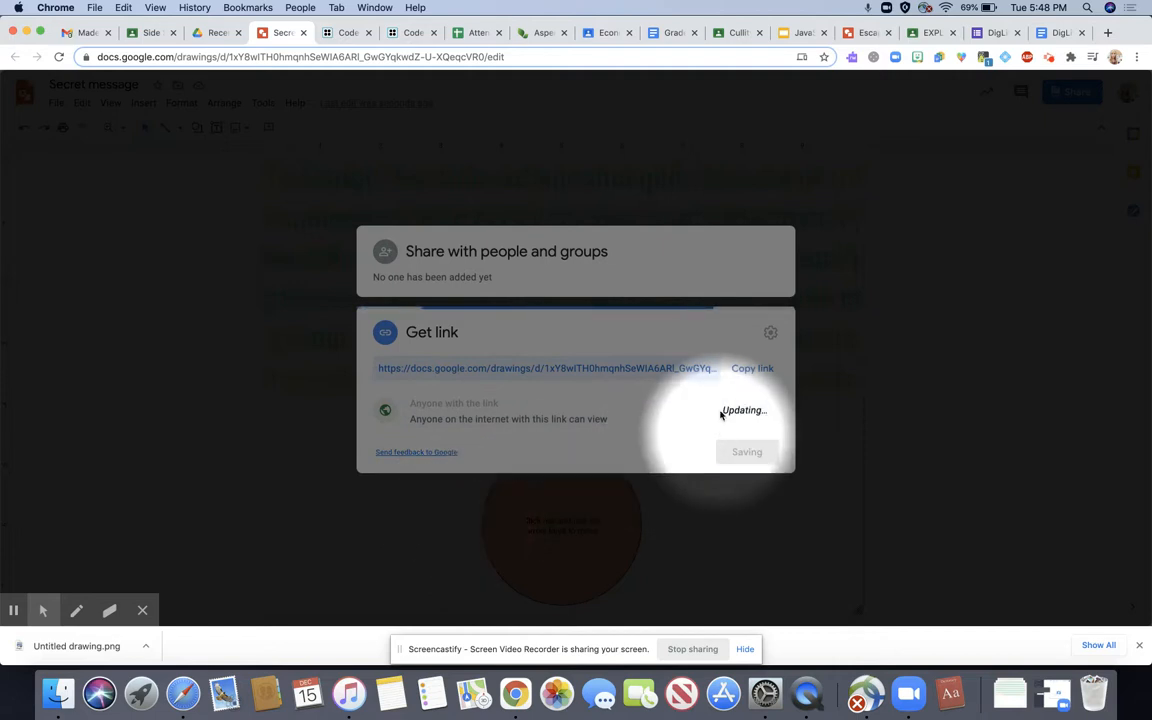
pyautogui.click(752, 369)
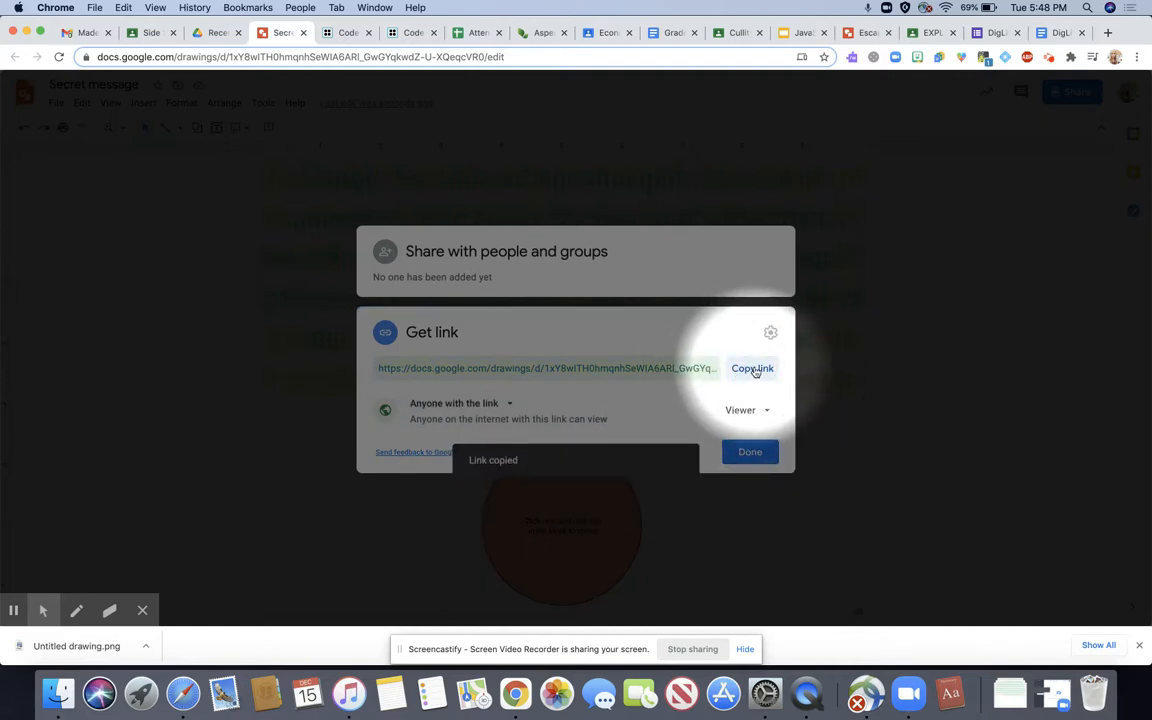
pyautogui.click(751, 453)
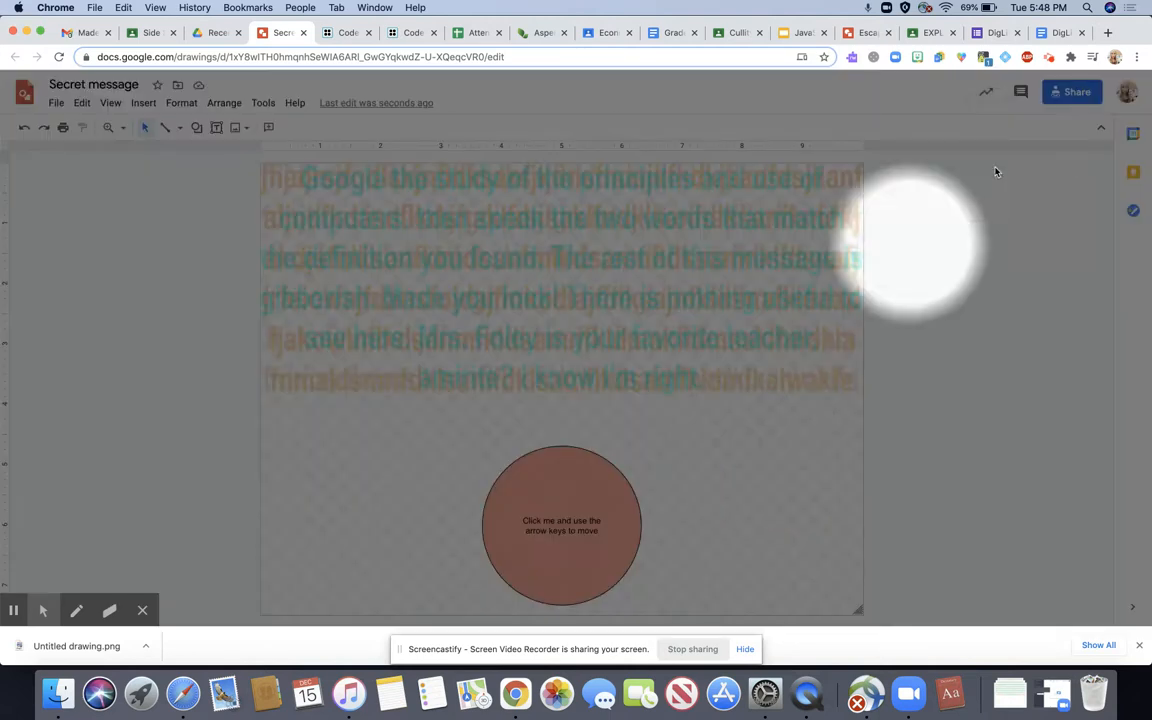
# Paste the sharing link as the address of a new browser tab and replace "edit?usp=sharing" with "copy".
pyautogui.click(1107, 33)
pyautogui.rightClick(658, 57)
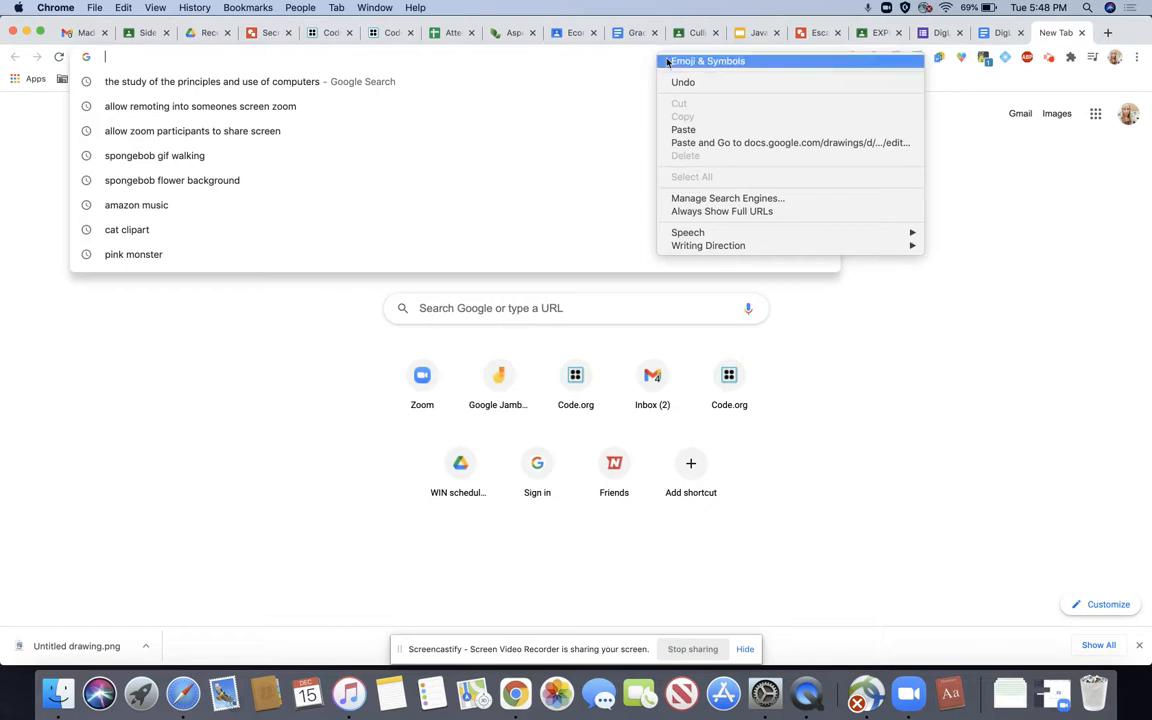
pyautogui.click(684, 130)
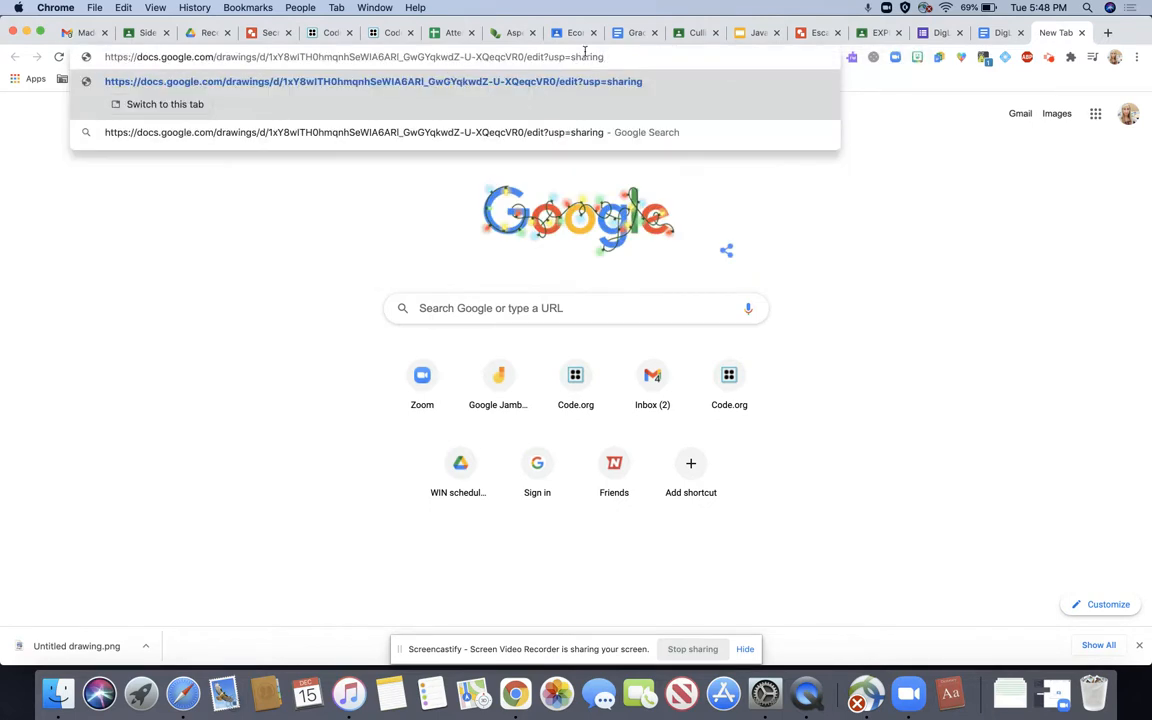
pyautogui.moveTo(526, 57); pyautogui.dragTo(634, 61)
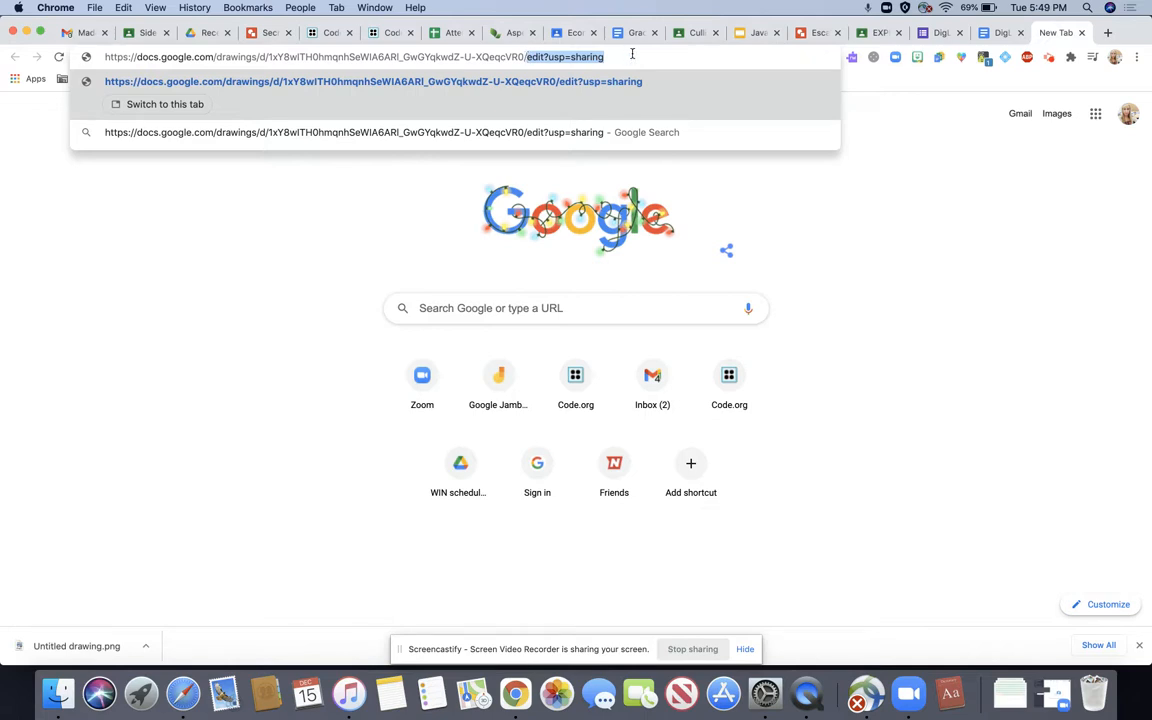
pyautogui.press('BackSpace')
pyautogui.write('copy')
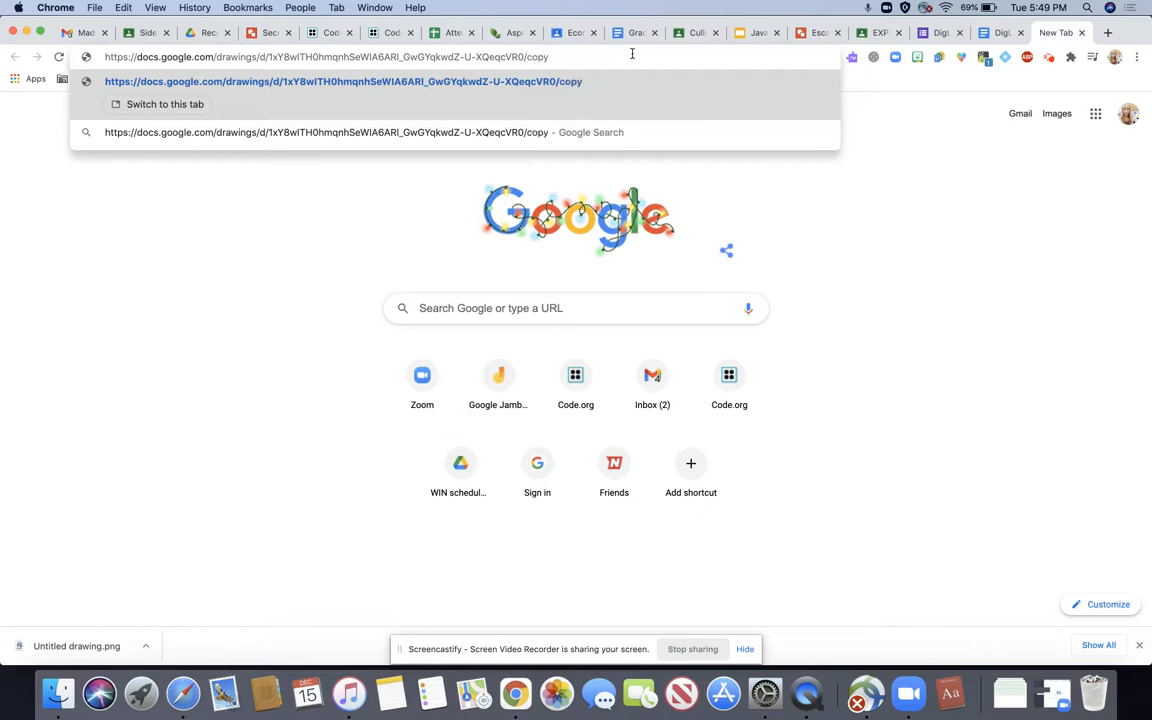
# Copy the whole modified address ending in "/copy".
pyautogui.press('super+a')
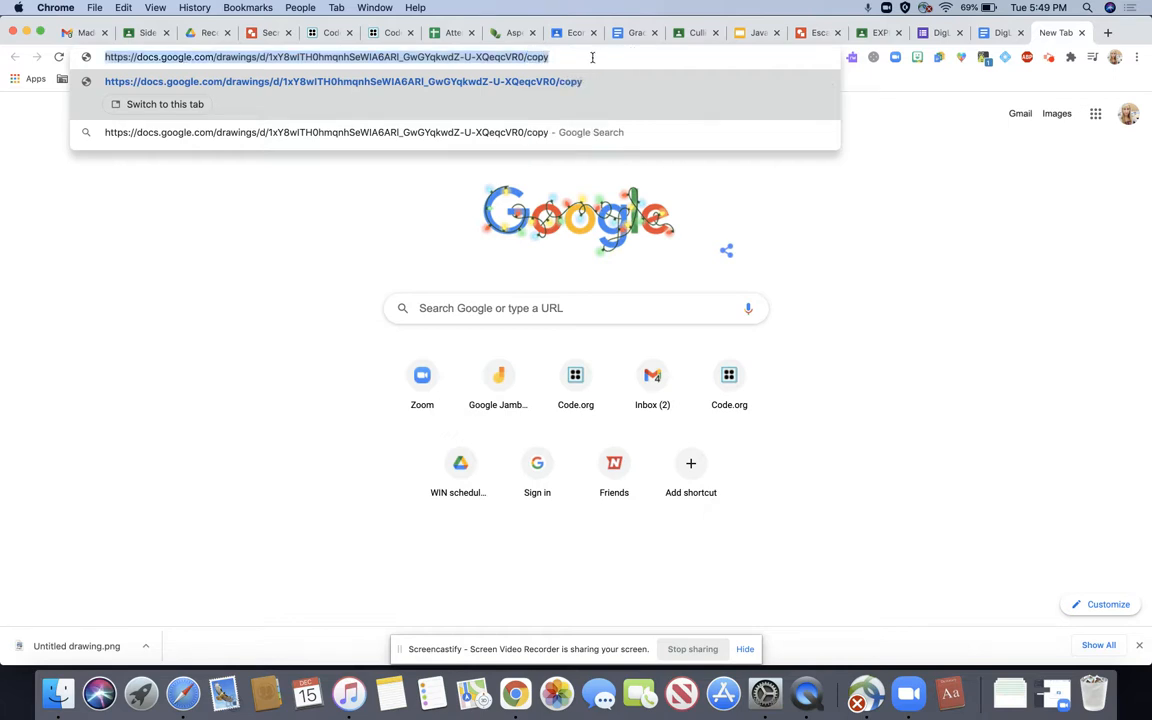
pyautogui.rightClick(529, 61)
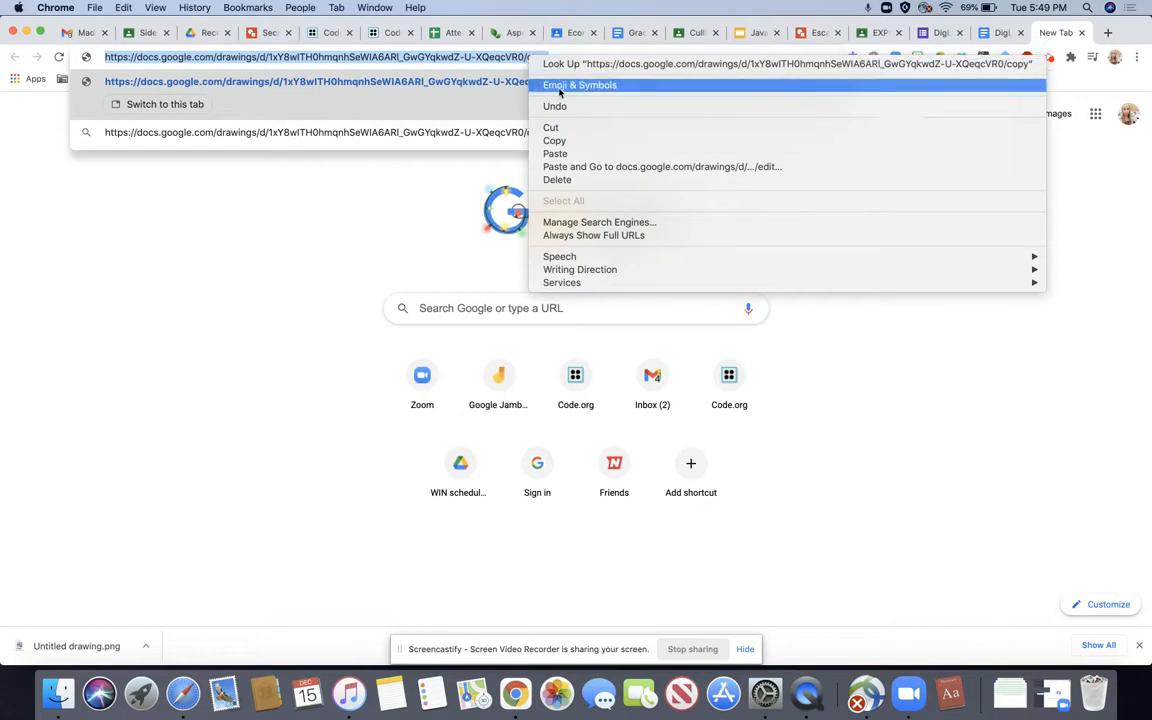
pyautogui.click(565, 142)
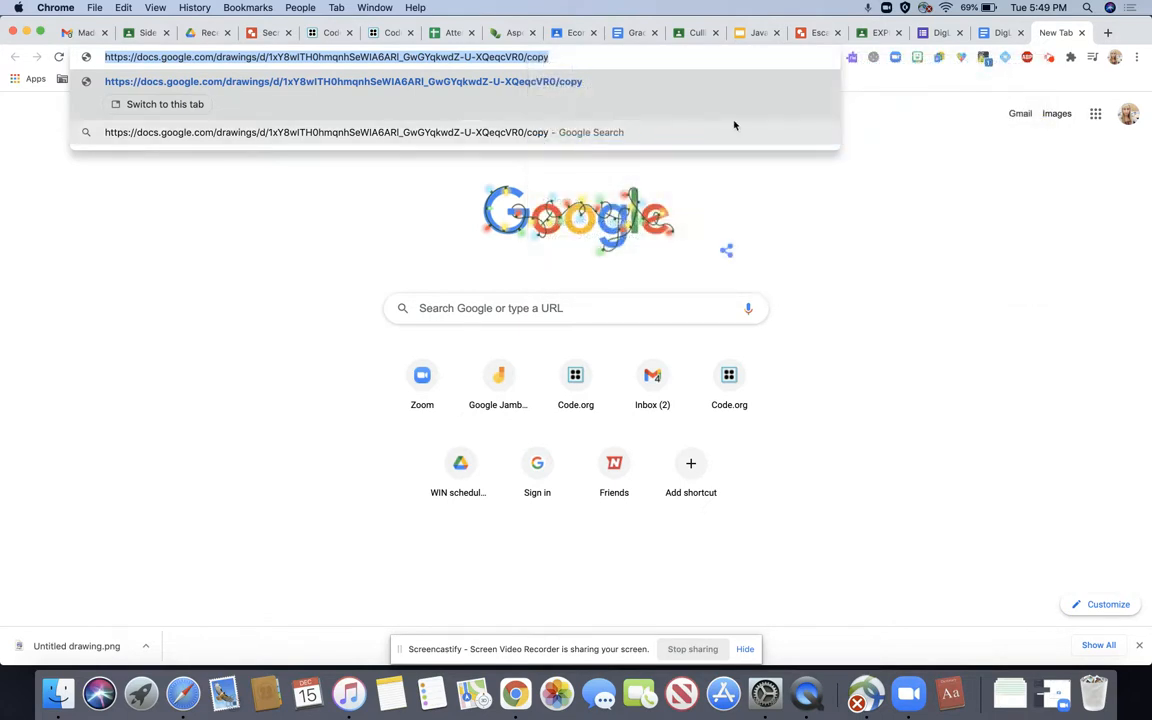
# Open the DigLit@Home Escape Room form for editing and paste the copied link below the Welcome description, set off by a blank line.
pyautogui.click(925, 33)
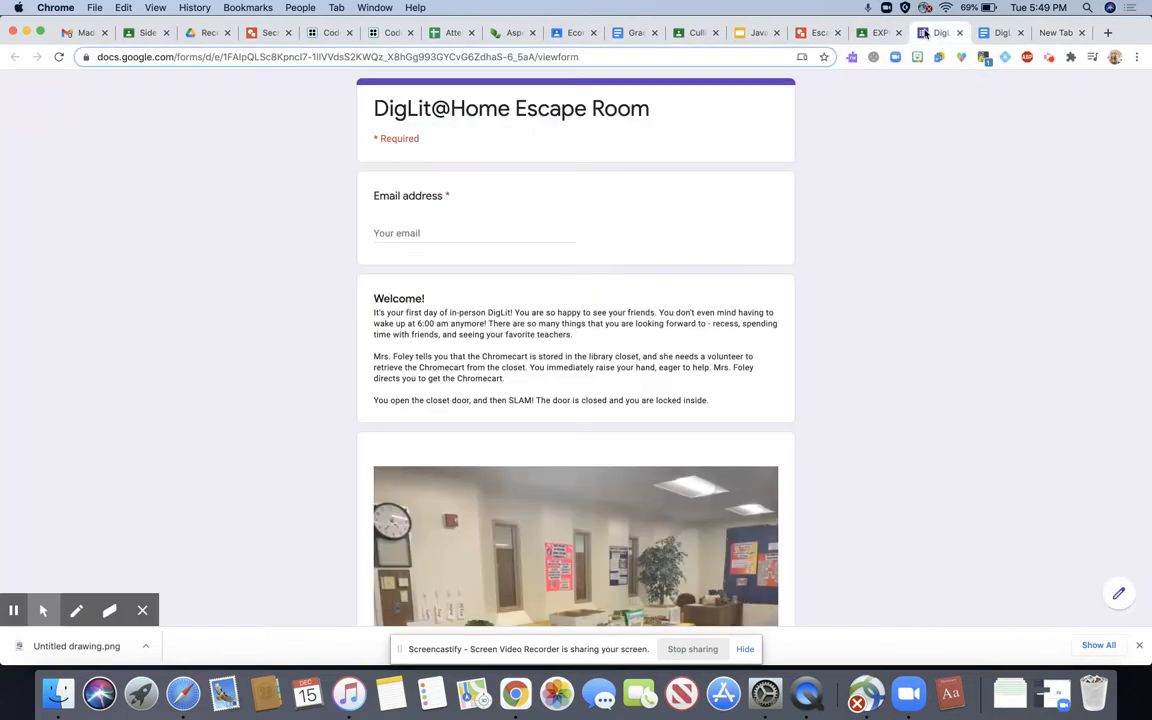
pyautogui.click(1116, 597)
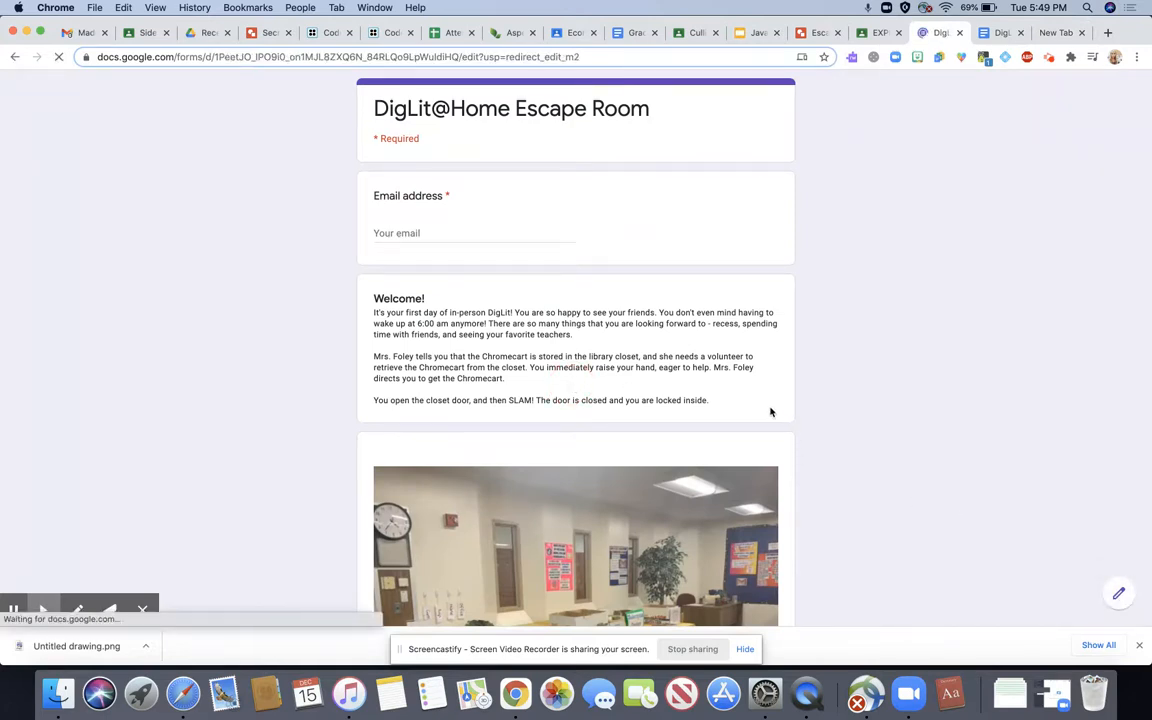
pyautogui.scroll(-2, 713, 391)
pyautogui.click(725, 314)
pyautogui.click(683, 414)
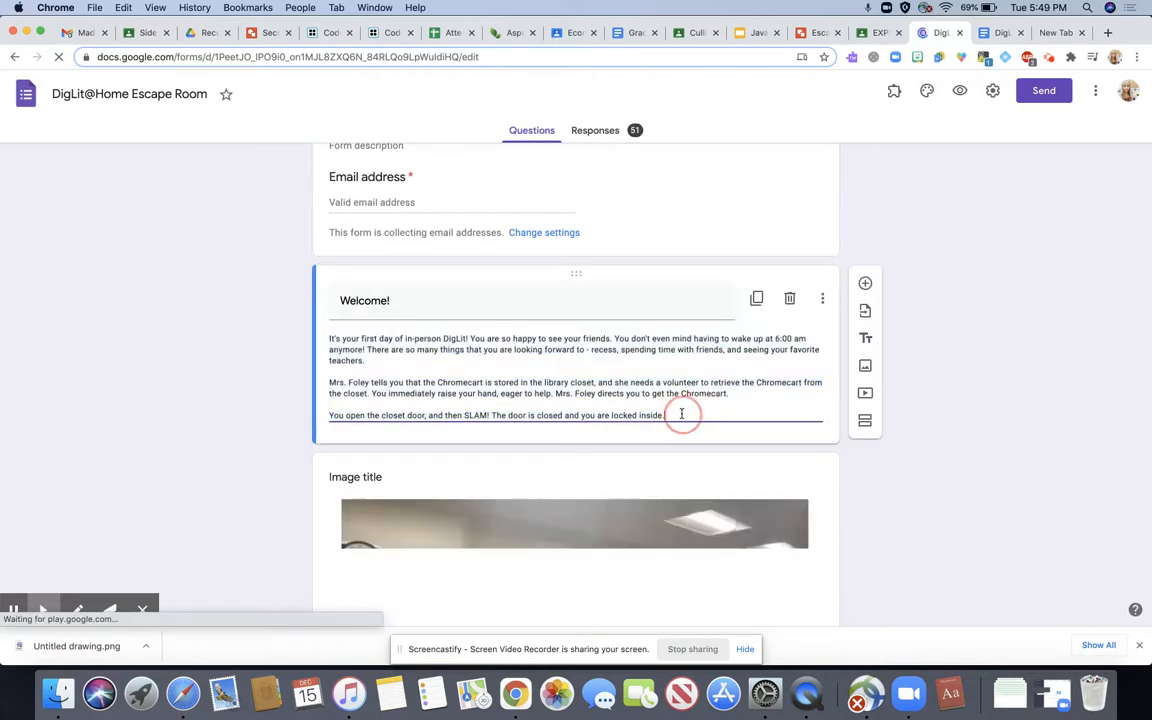
pyautogui.press('Return')
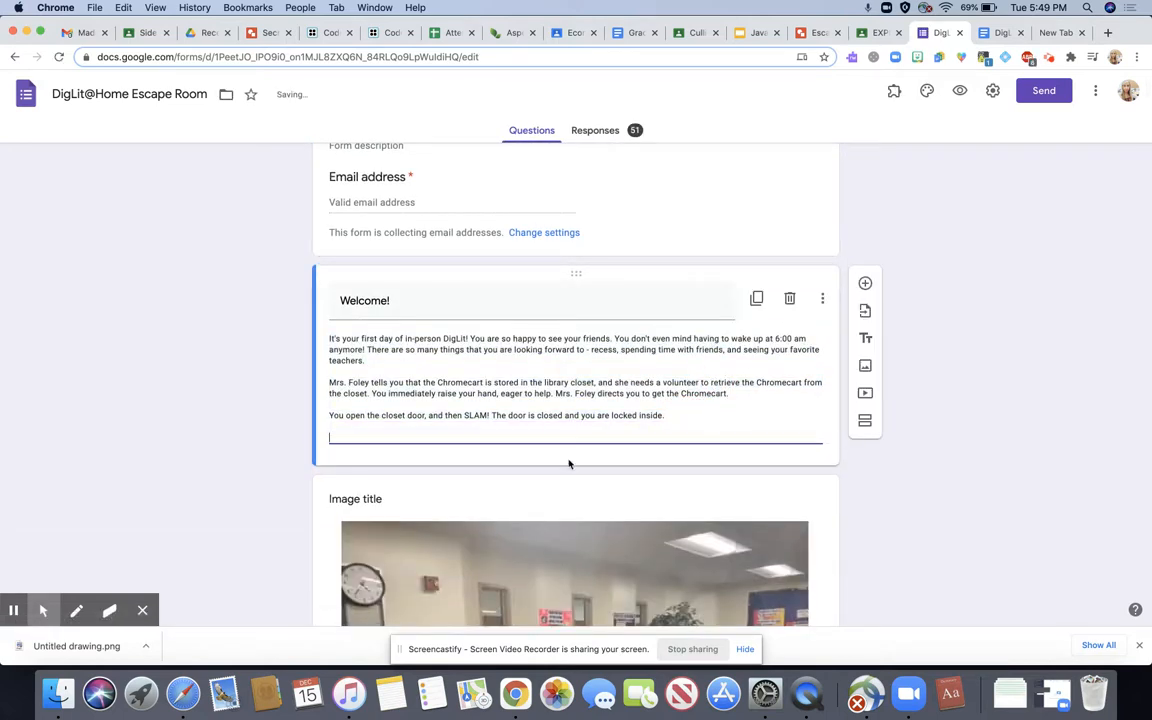
pyautogui.rightClick(527, 441)
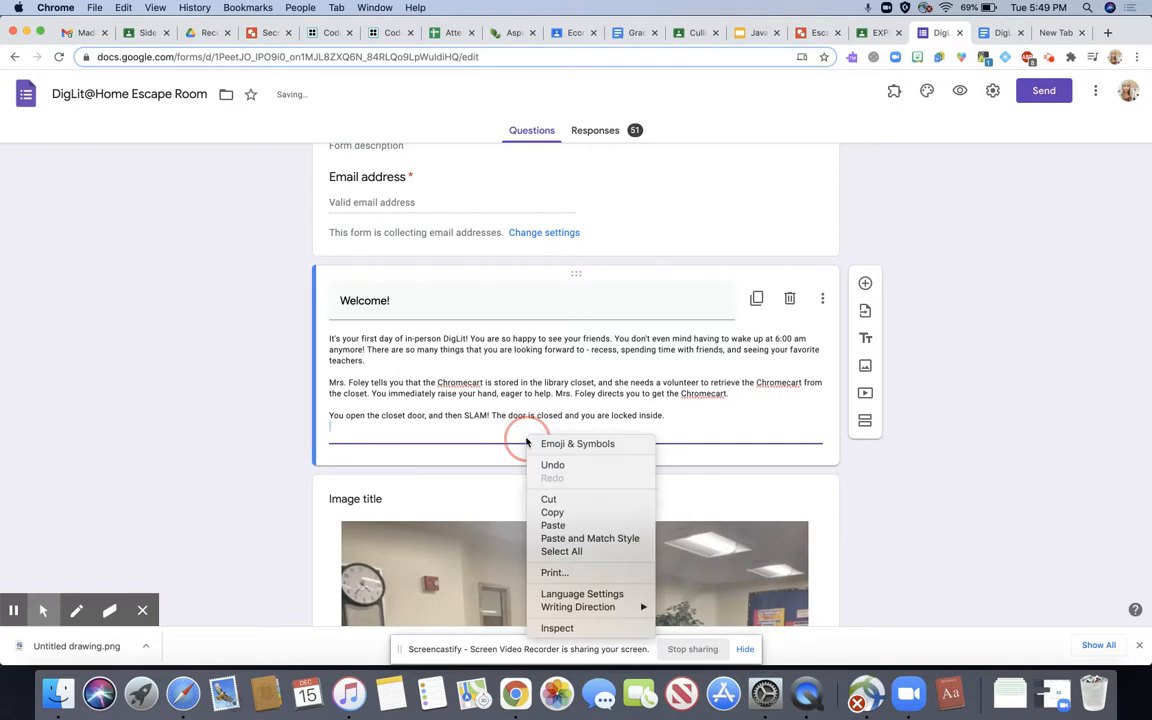
pyautogui.click(552, 522)
pyautogui.click(700, 404)
pyautogui.click(701, 415)
pyautogui.press('Return')
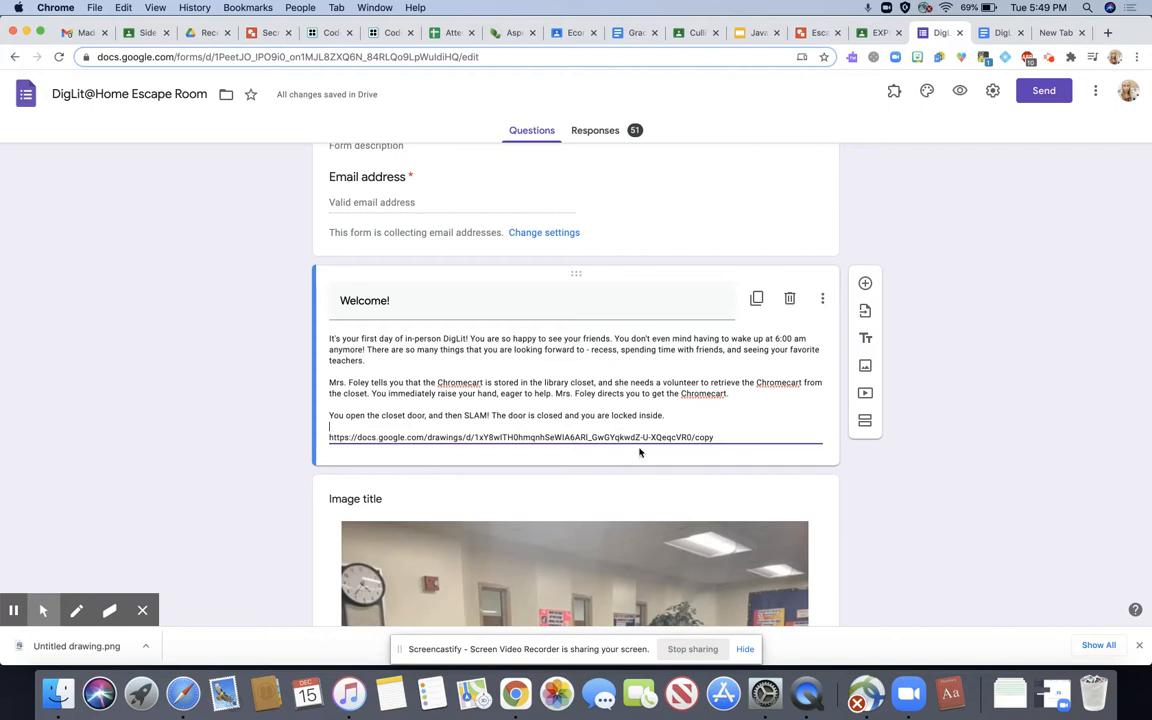
# Preview the form and follow its drawing link to make a copy of "Secret message".
pyautogui.click(961, 93)
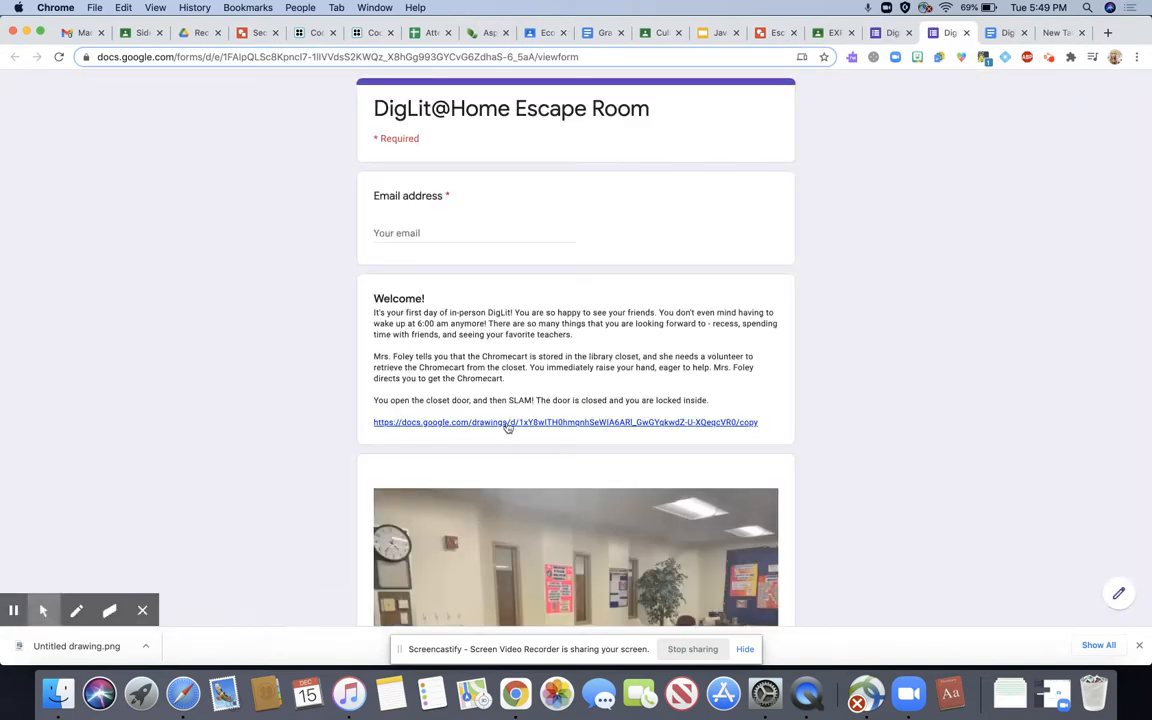
pyautogui.click(506, 422)
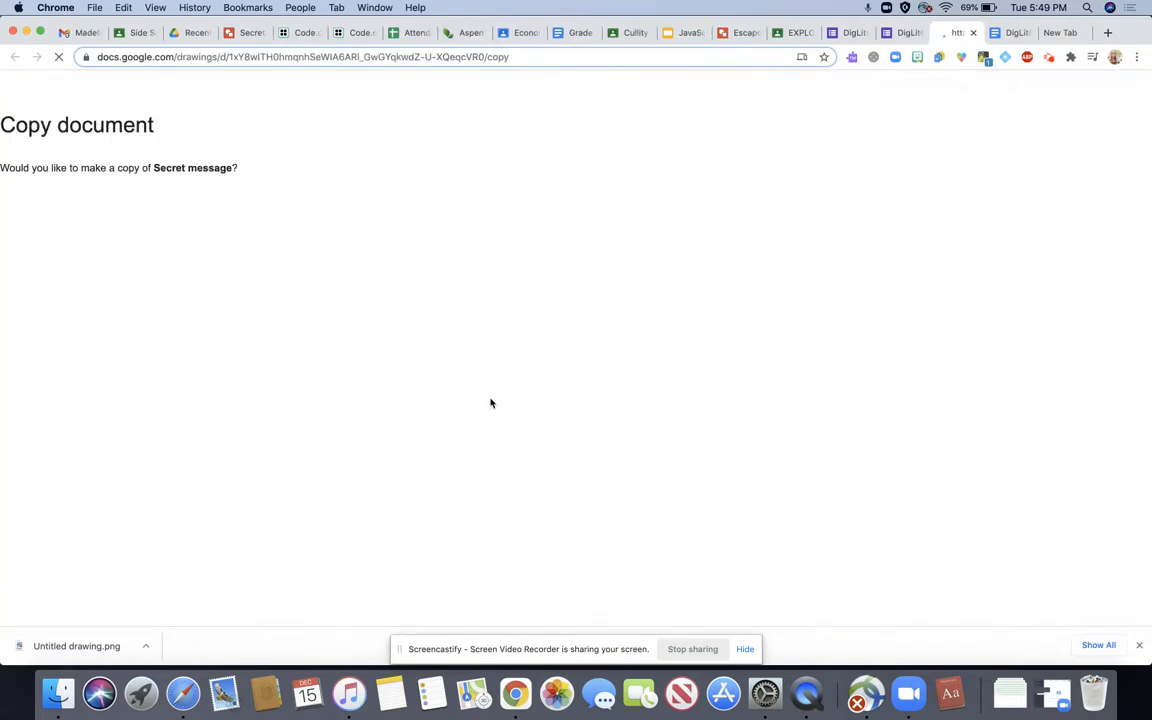
pyautogui.click(16, 578)
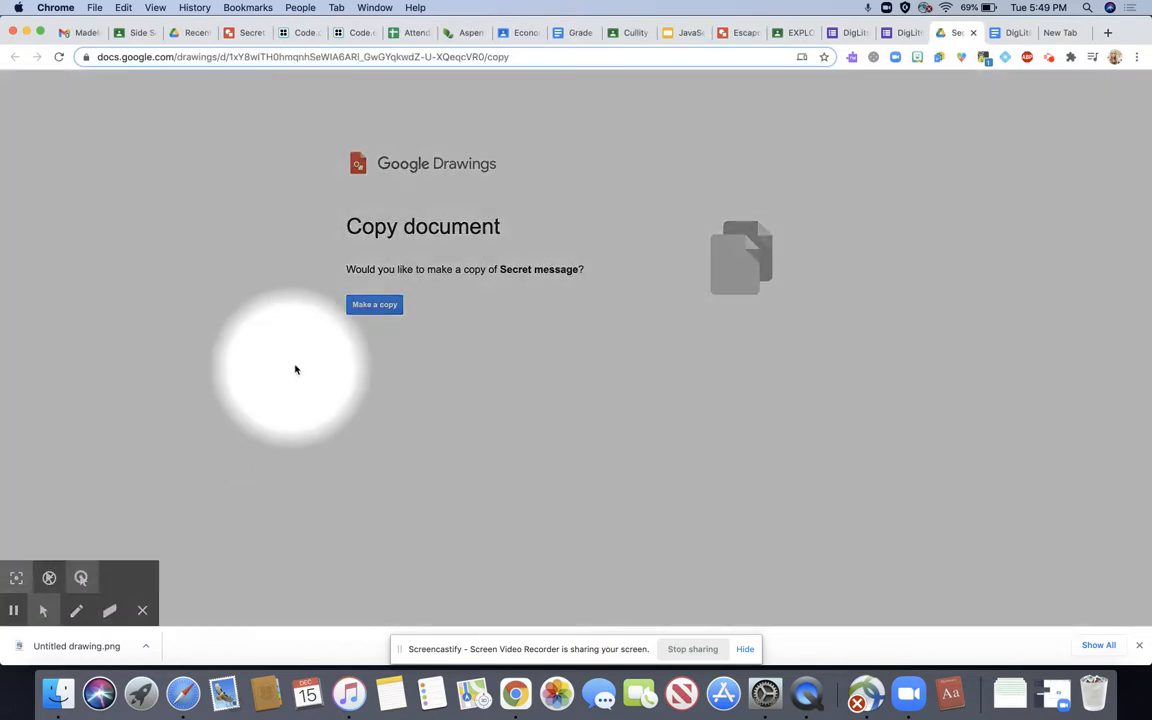
pyautogui.click(374, 305)
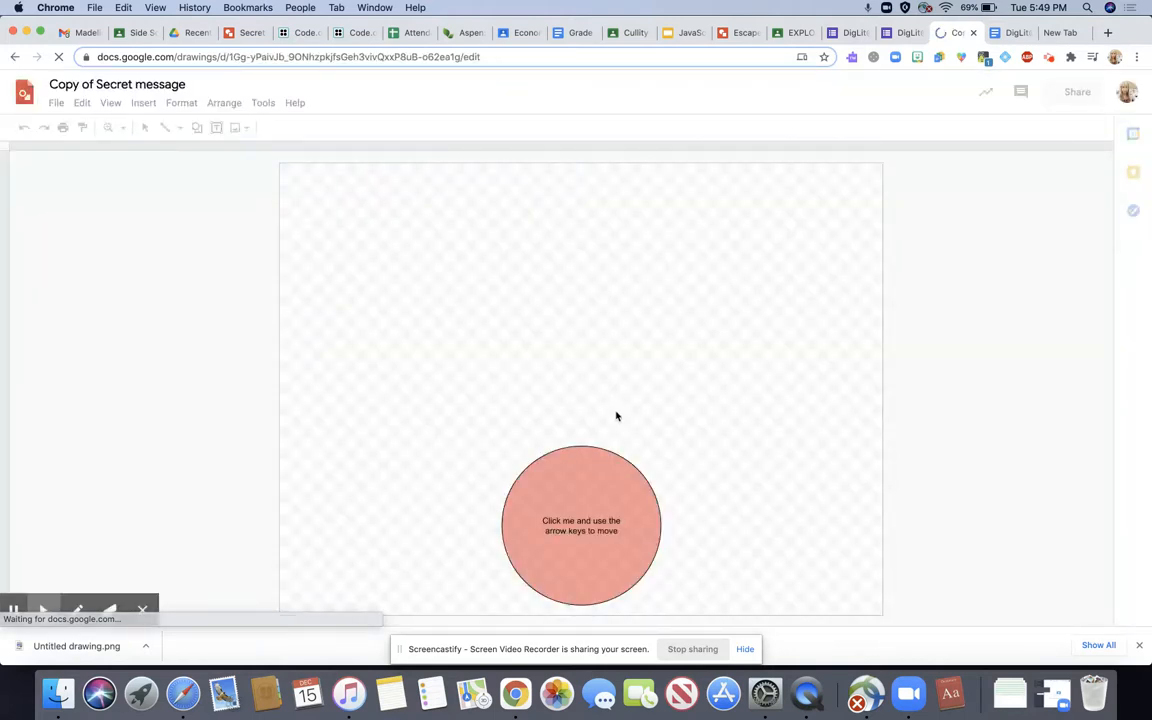
# Move the red decoder circle straight up in the copied drawing until it covers the middle of the lower lines of the scrambled message.
pyautogui.click(581, 476)
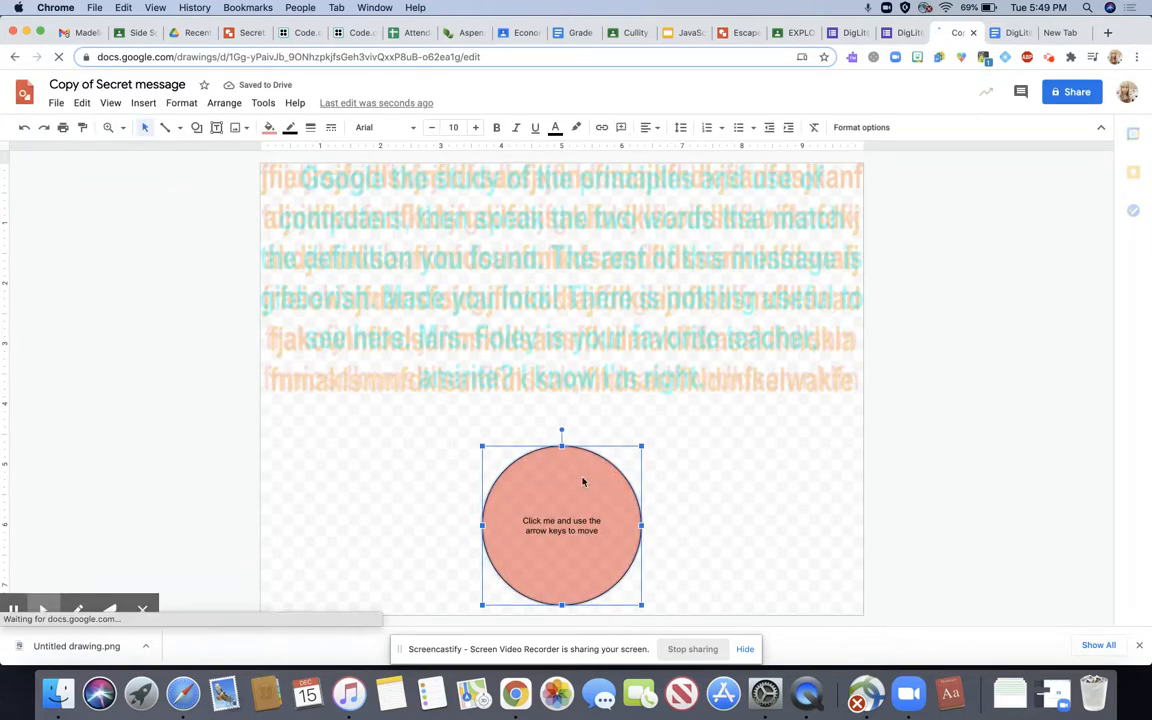
pyautogui.press('Up')
pyautogui.press('Up')
pyautogui.press('Up')
pyautogui.press('Up')
pyautogui.press('Up')
pyautogui.press('Up')
pyautogui.press('Up')
pyautogui.press('Up')
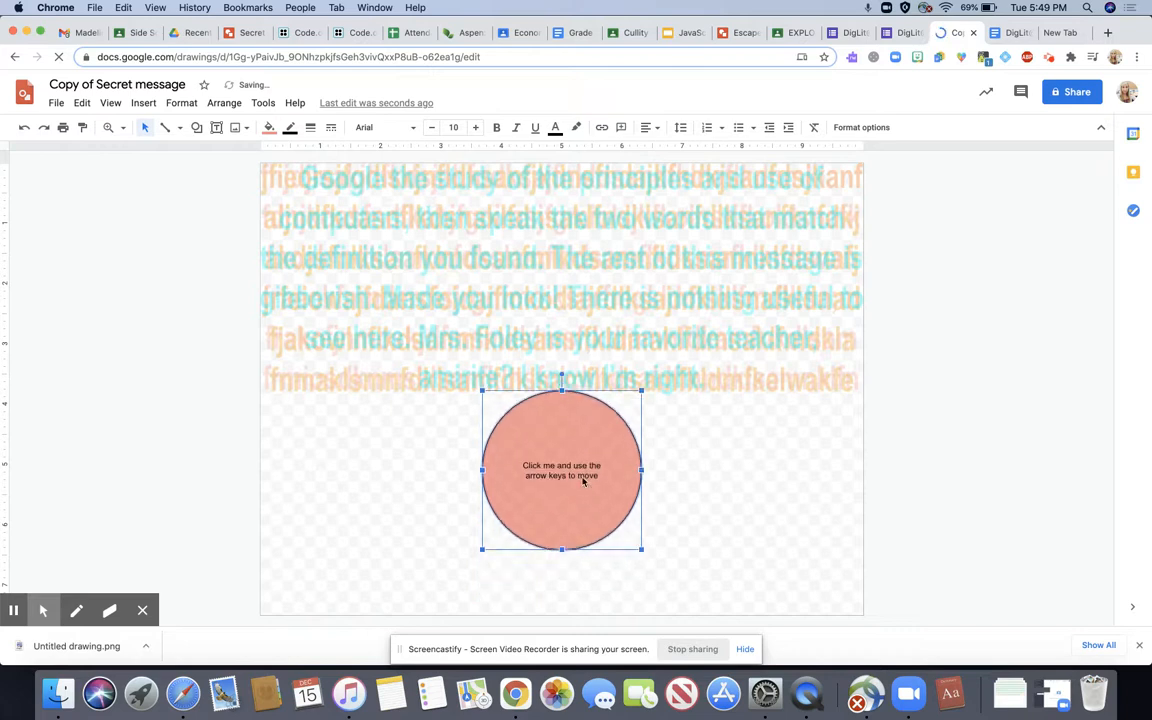
pyautogui.press('Up')
pyautogui.press('Up')
pyautogui.press('Up')
pyautogui.press('Up')
pyautogui.press('Up')
pyautogui.press('Up')
pyautogui.press('Up')
pyautogui.press('Up')
pyautogui.press('Up')
pyautogui.press('Up')
pyautogui.press('Up')
pyautogui.press('Up')
pyautogui.press('Up')
pyautogui.press('Up')
pyautogui.press('Up')
pyautogui.press('Up')
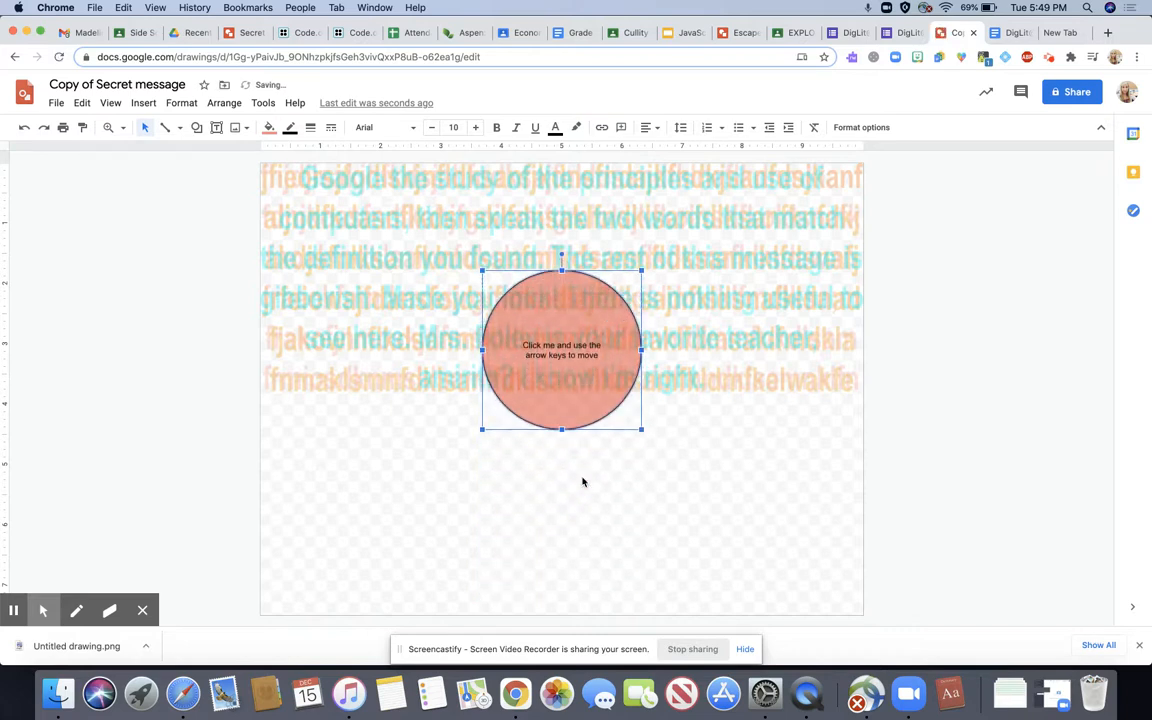